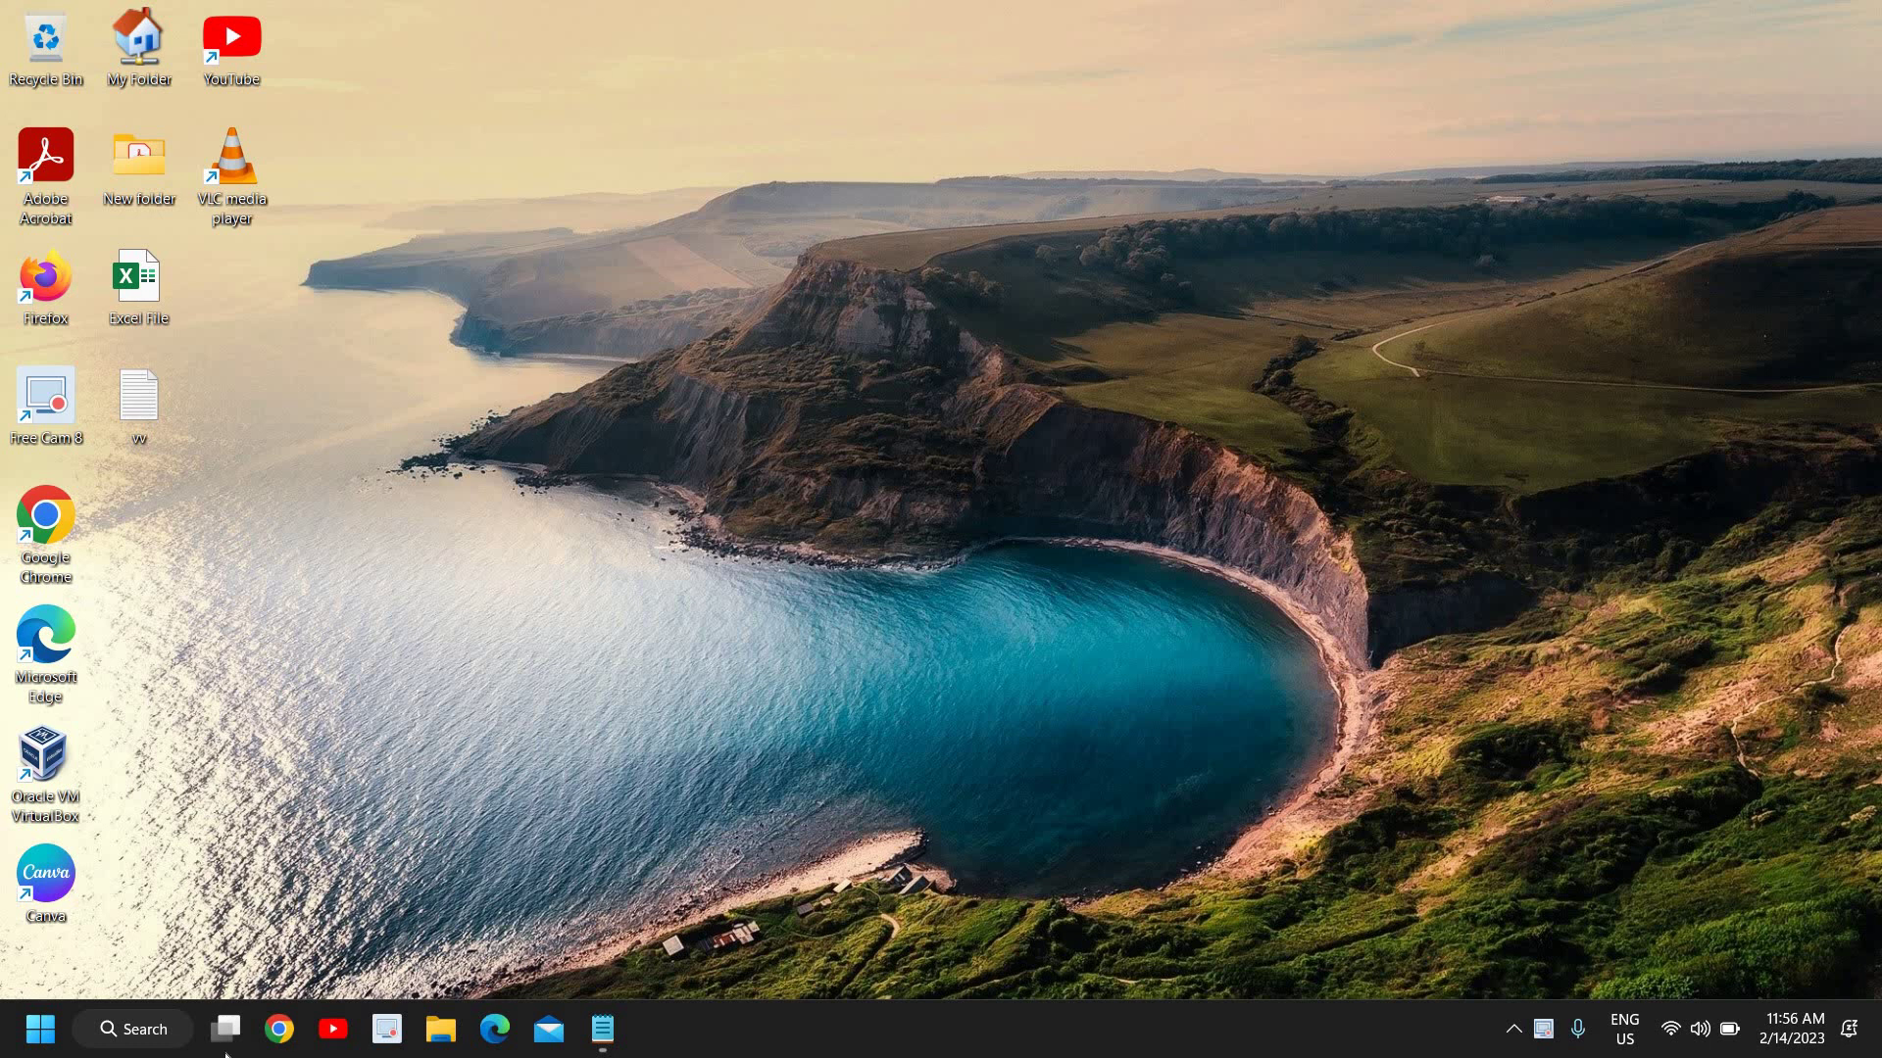
# Step: Open Settings from the Start right-click menu and go to System > Troubleshoot
pyautogui.rightClick(44, 1034)
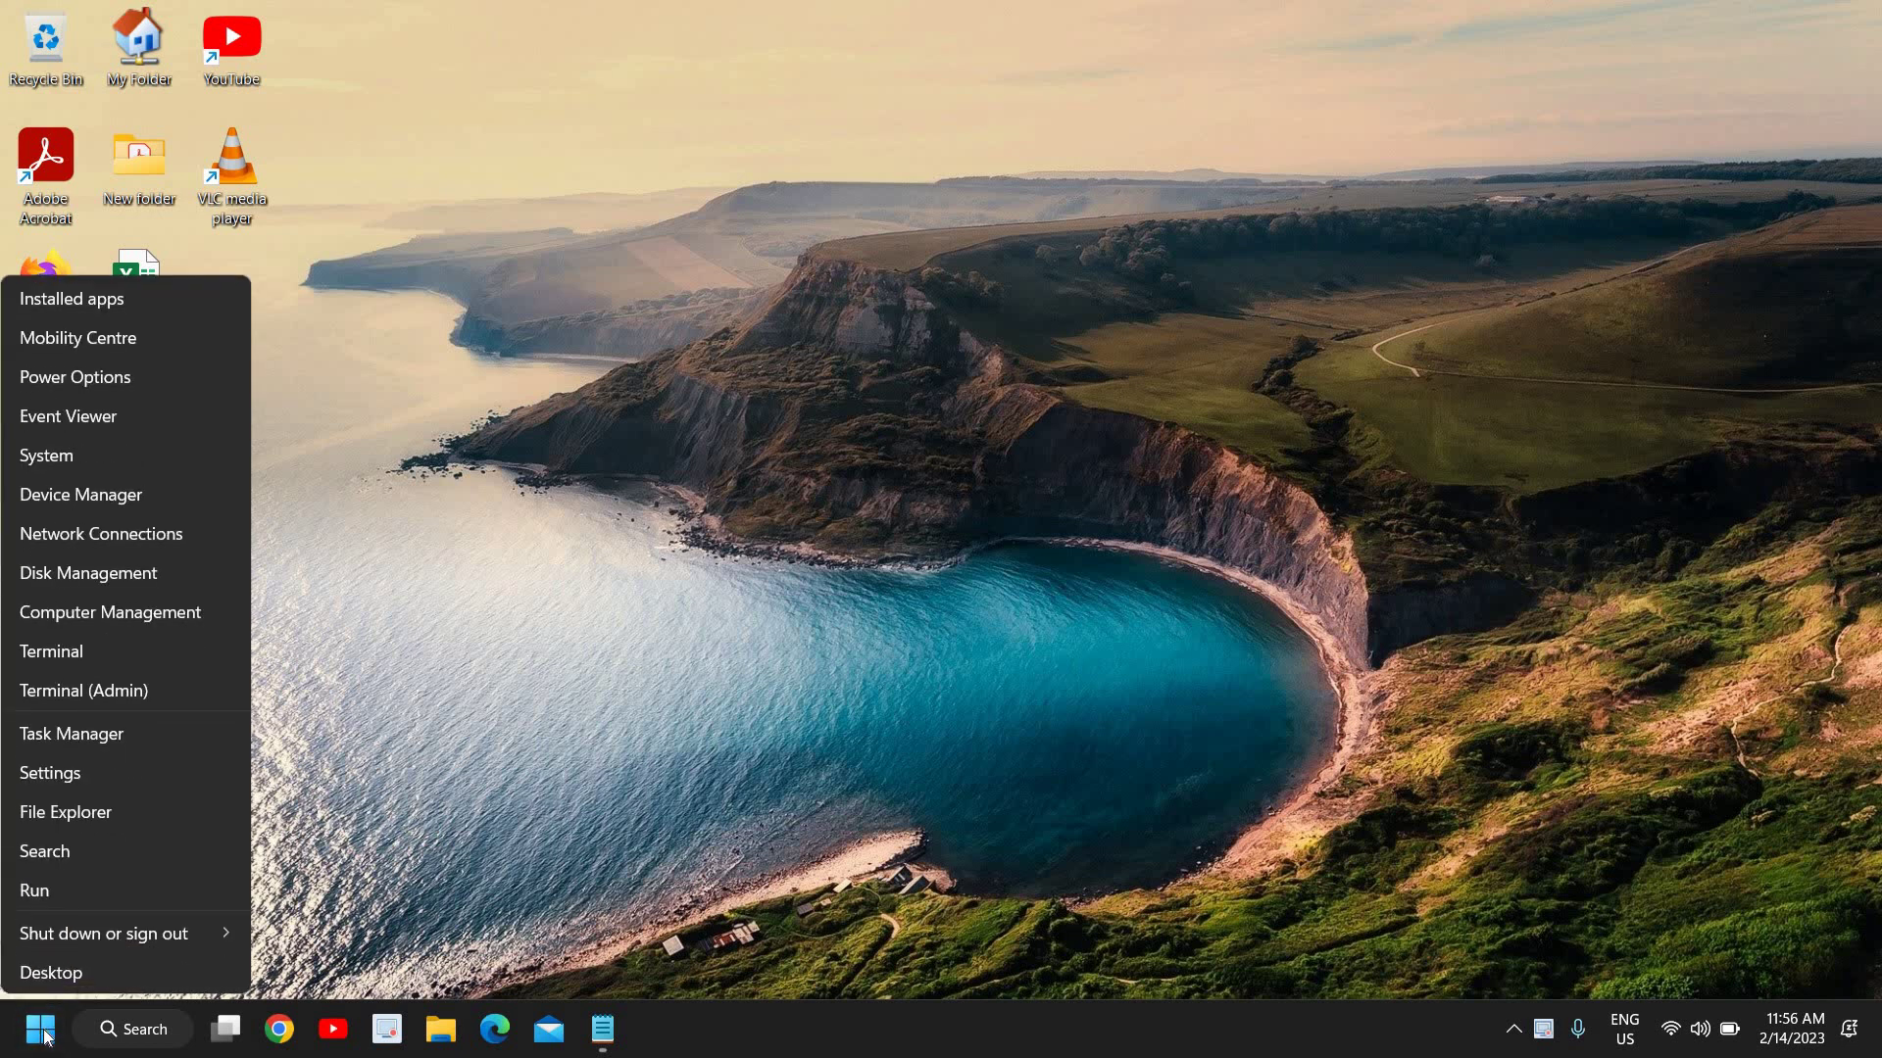
pyautogui.click(57, 777)
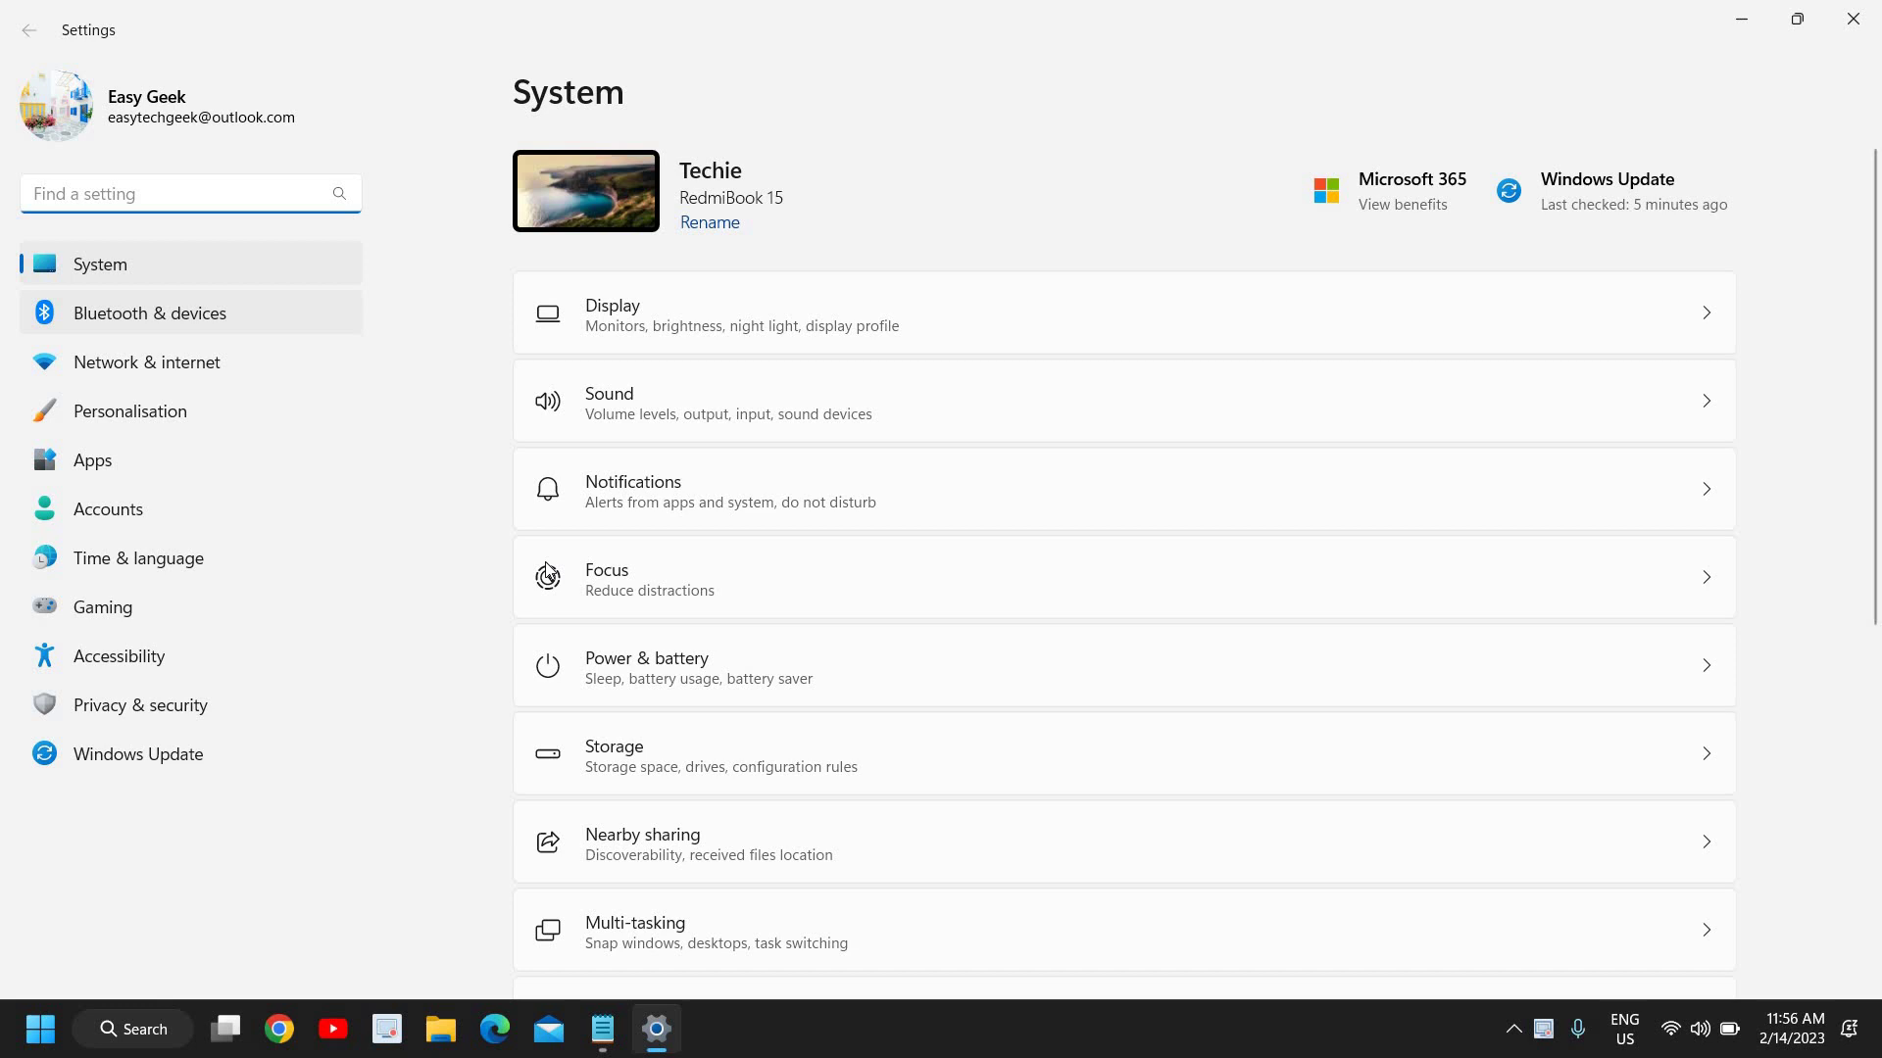
pyautogui.scroll(-5, 435, 824)
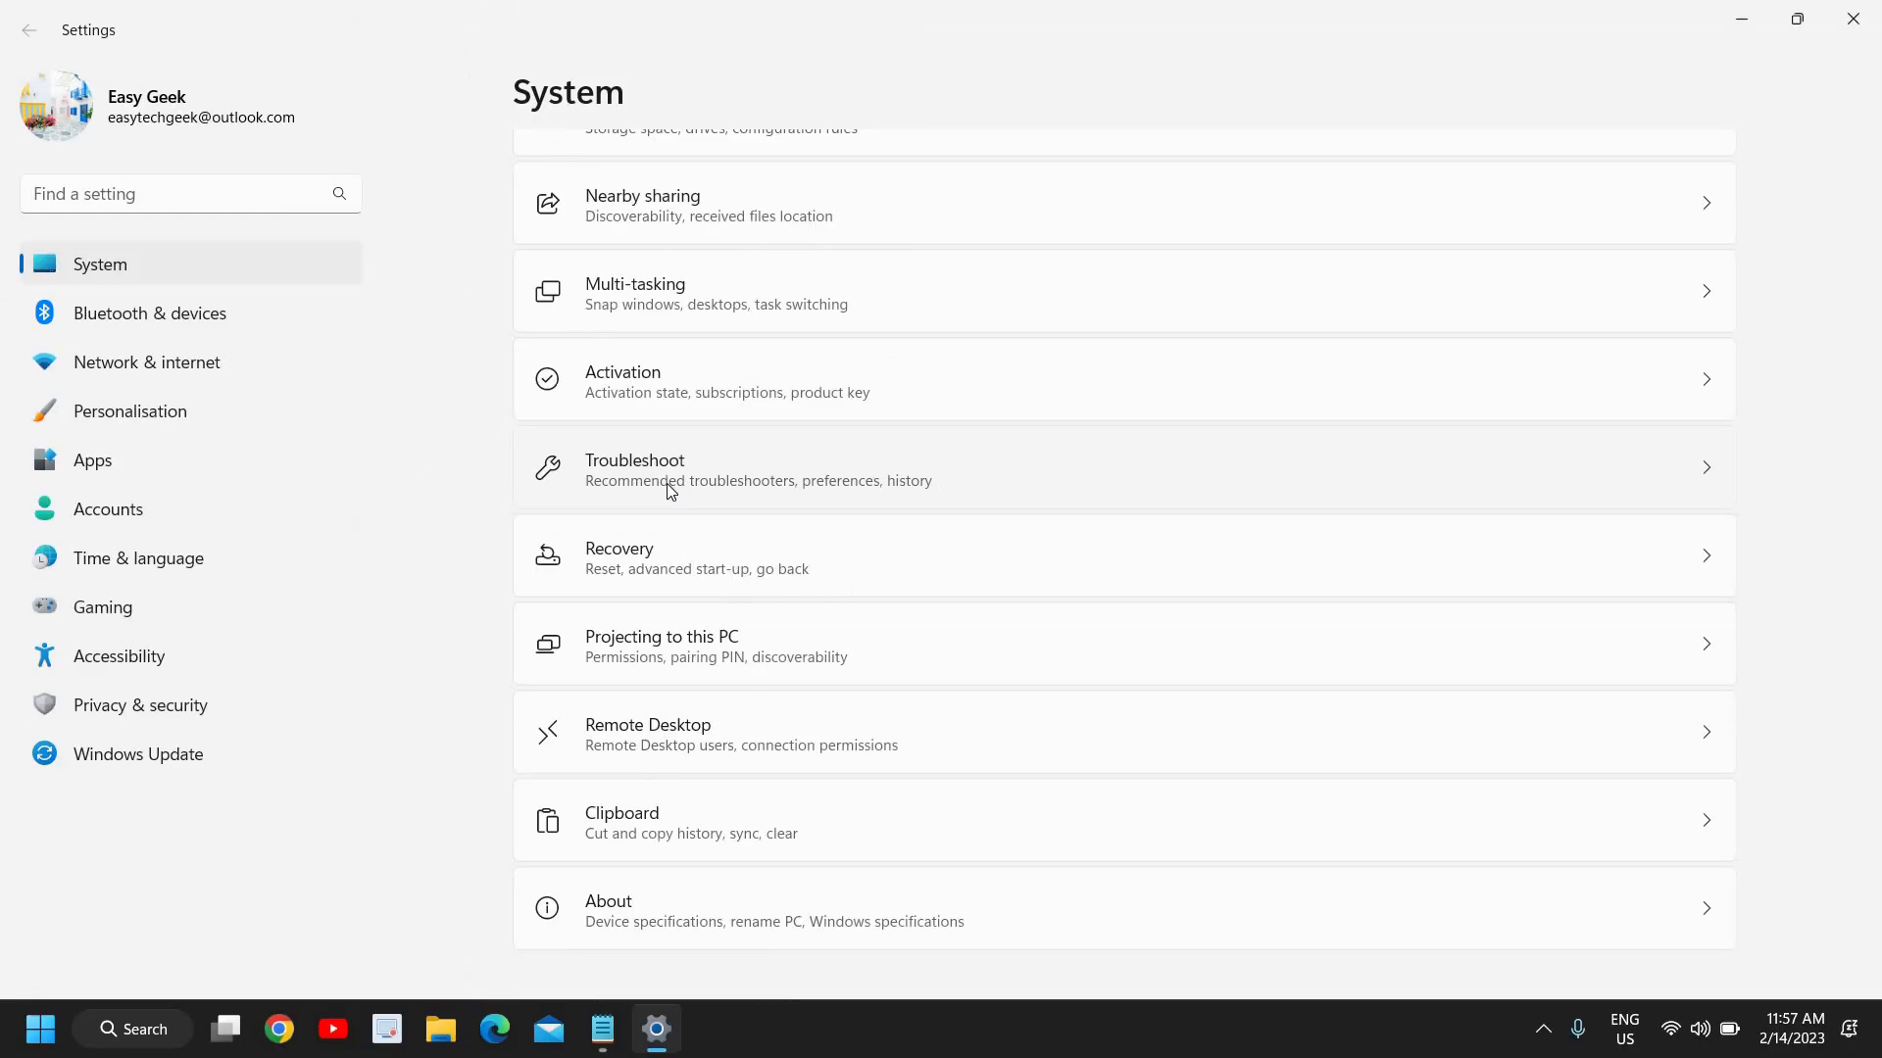
pyautogui.click(669, 490)
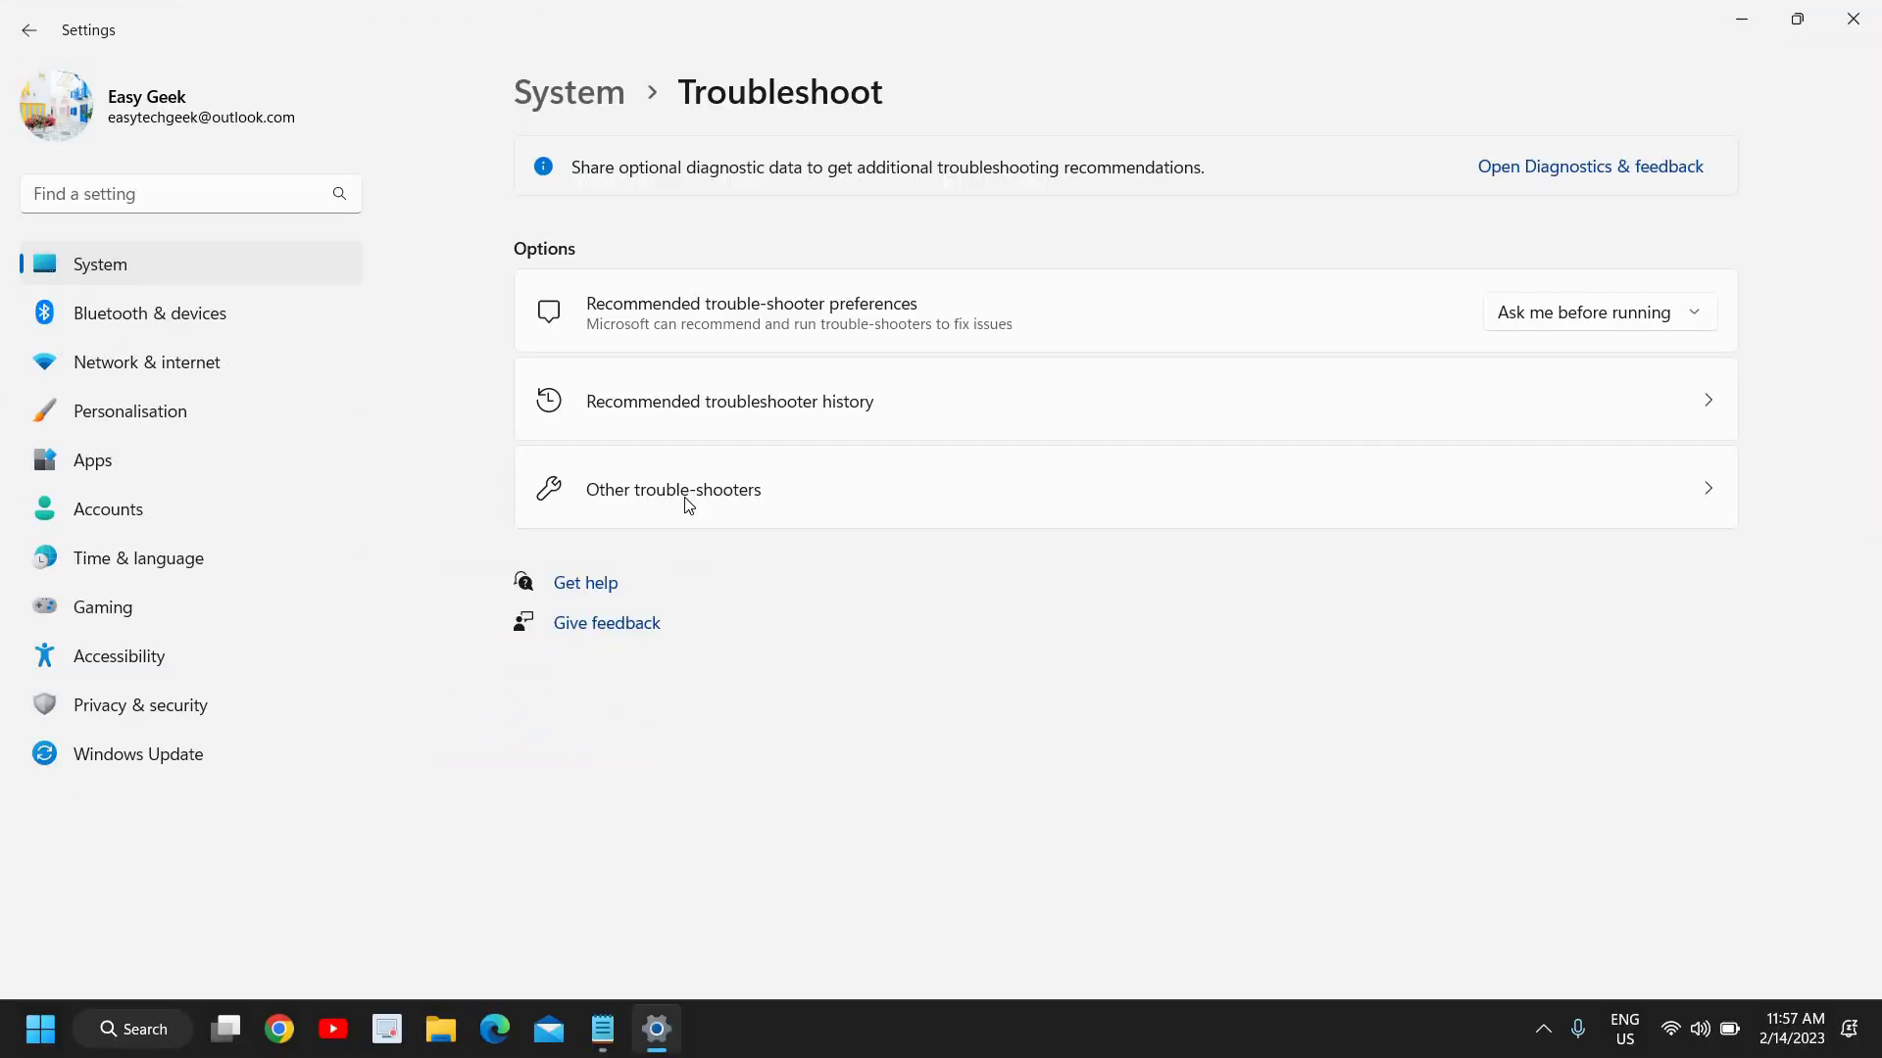
# Step: Run the Keyboard troubleshooter from Other trouble-shooters, then close the Settings window
pyautogui.click(689, 505)
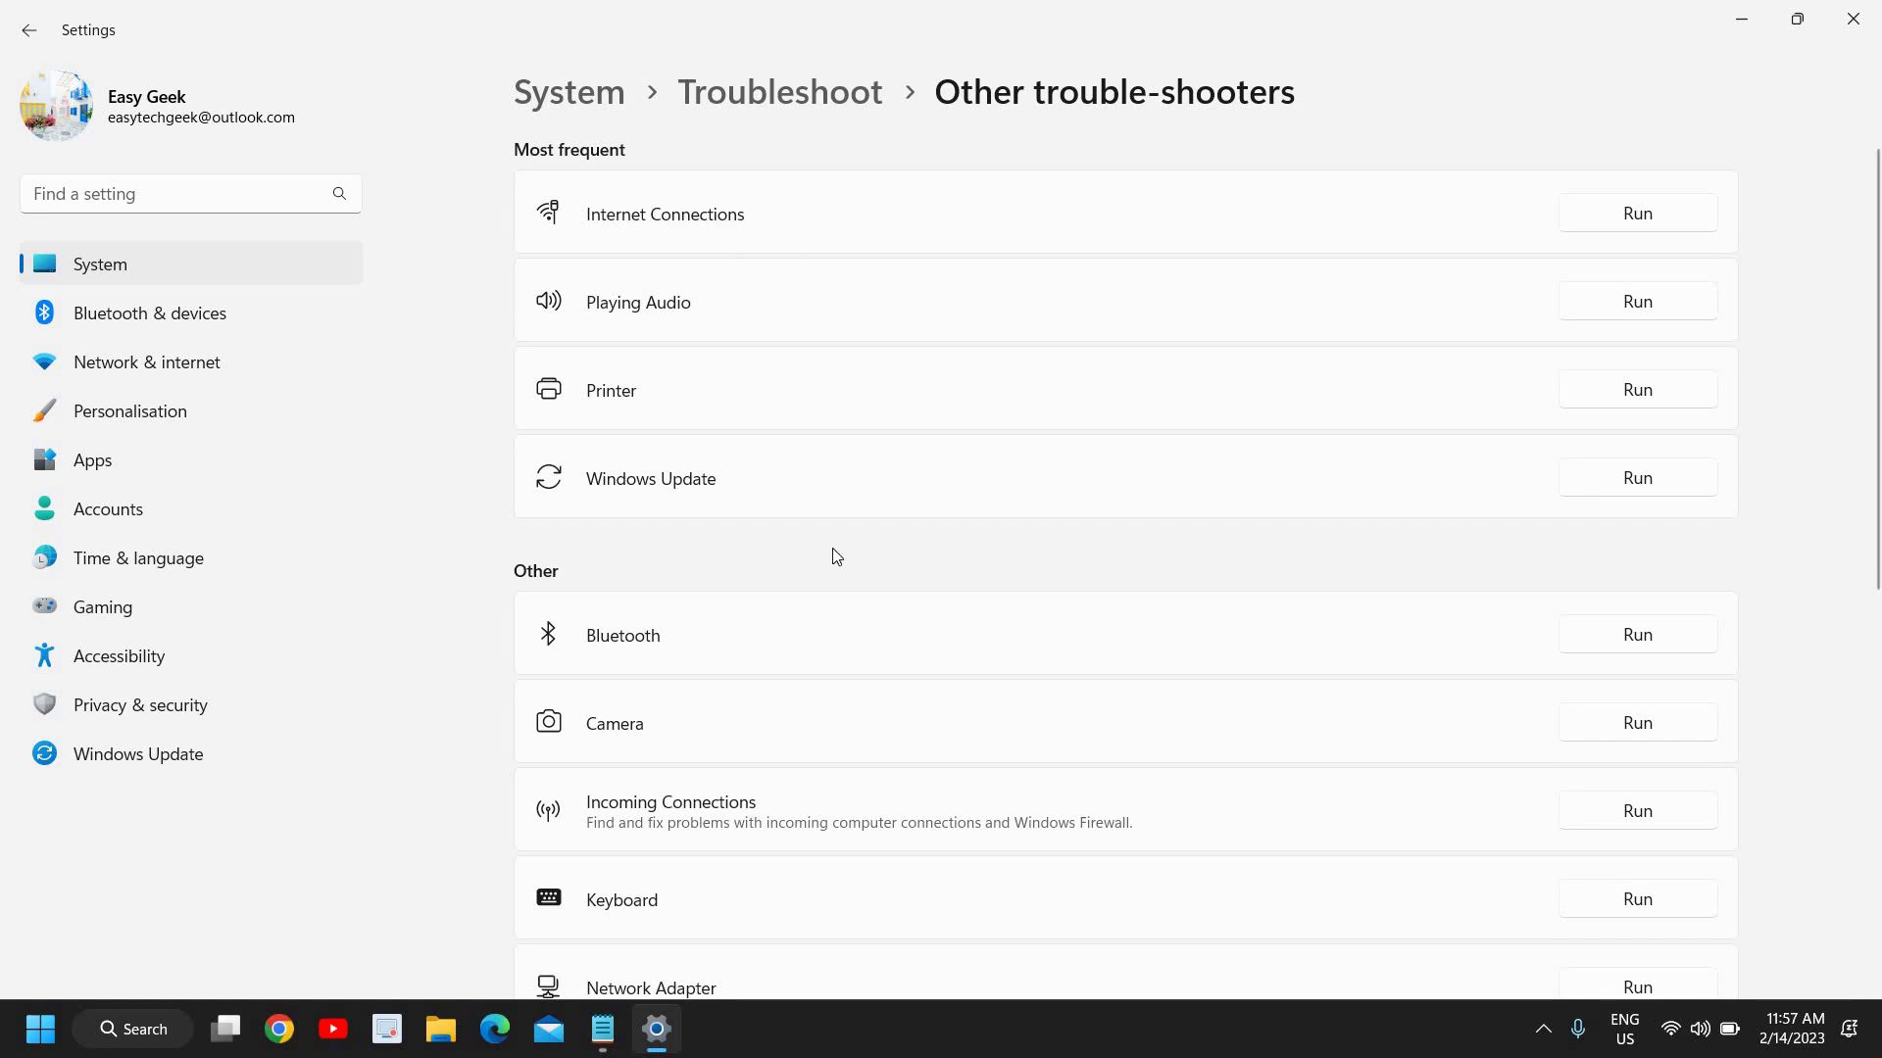
pyautogui.scroll(-2, 840, 562)
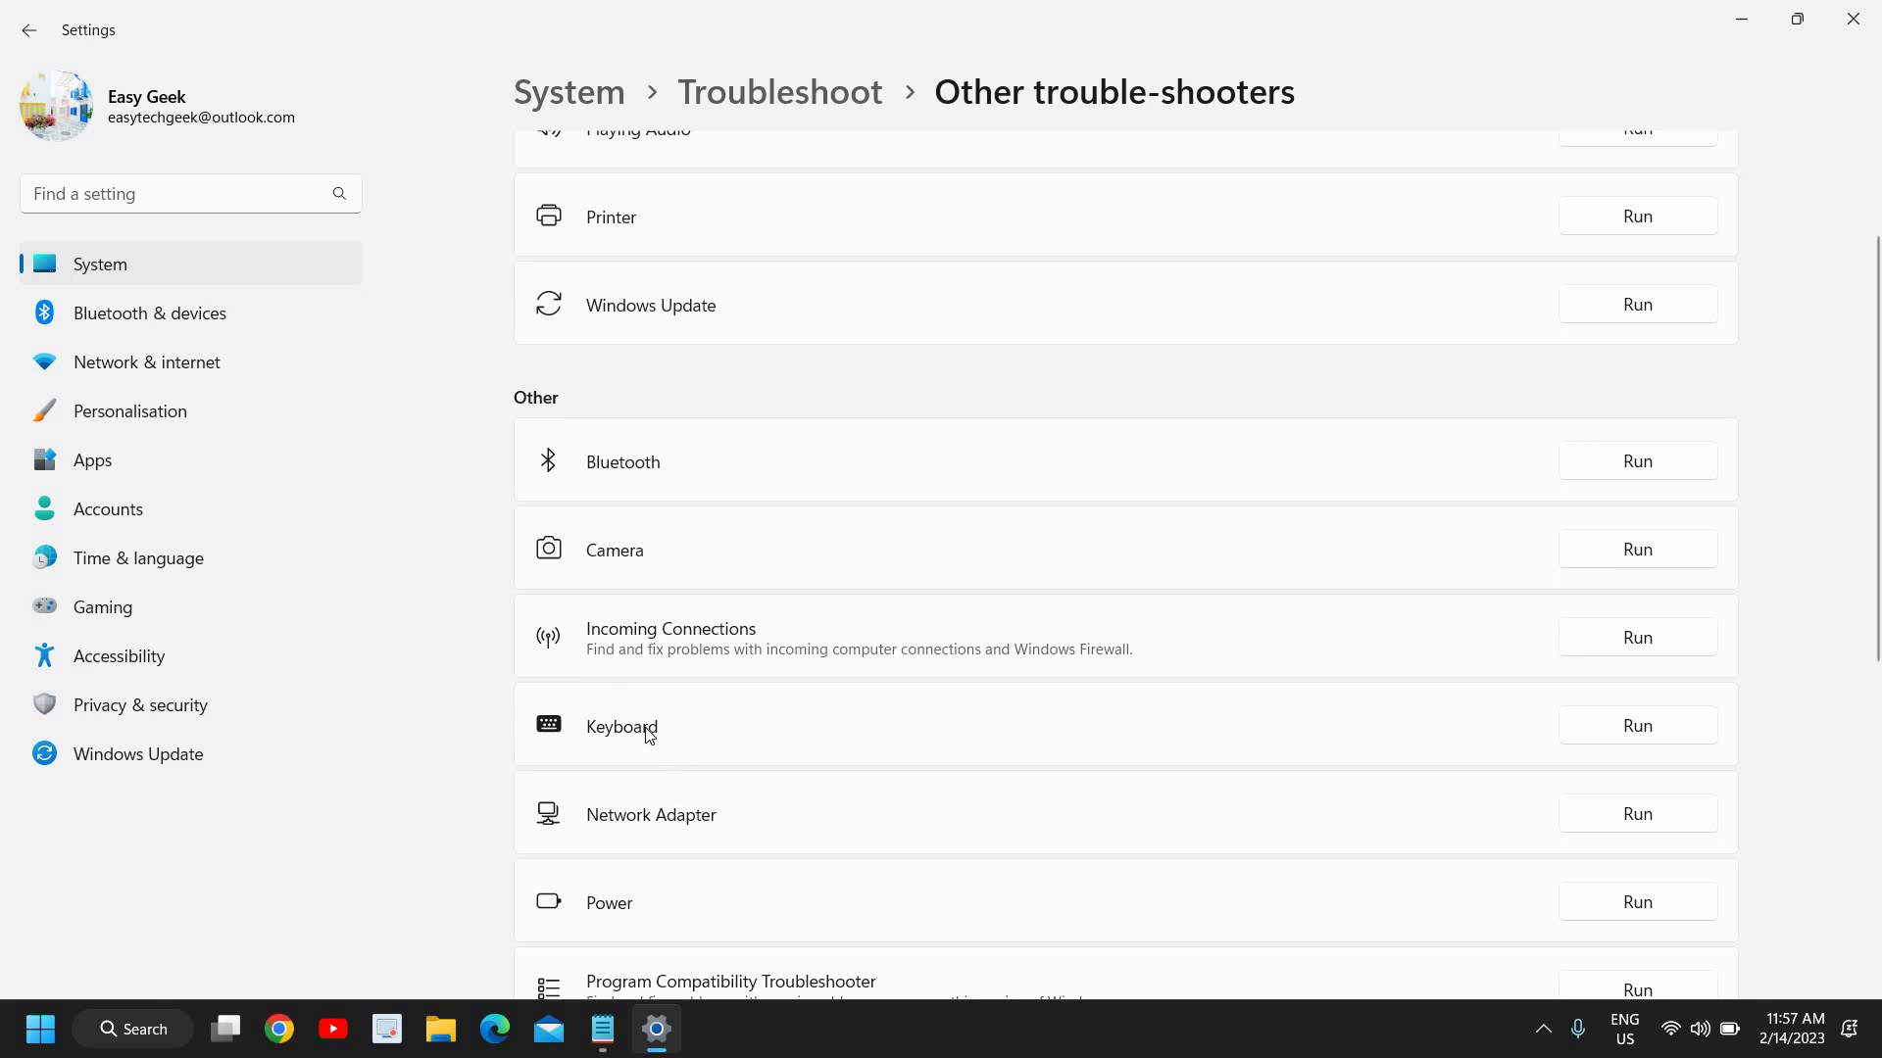
pyautogui.click(1632, 727)
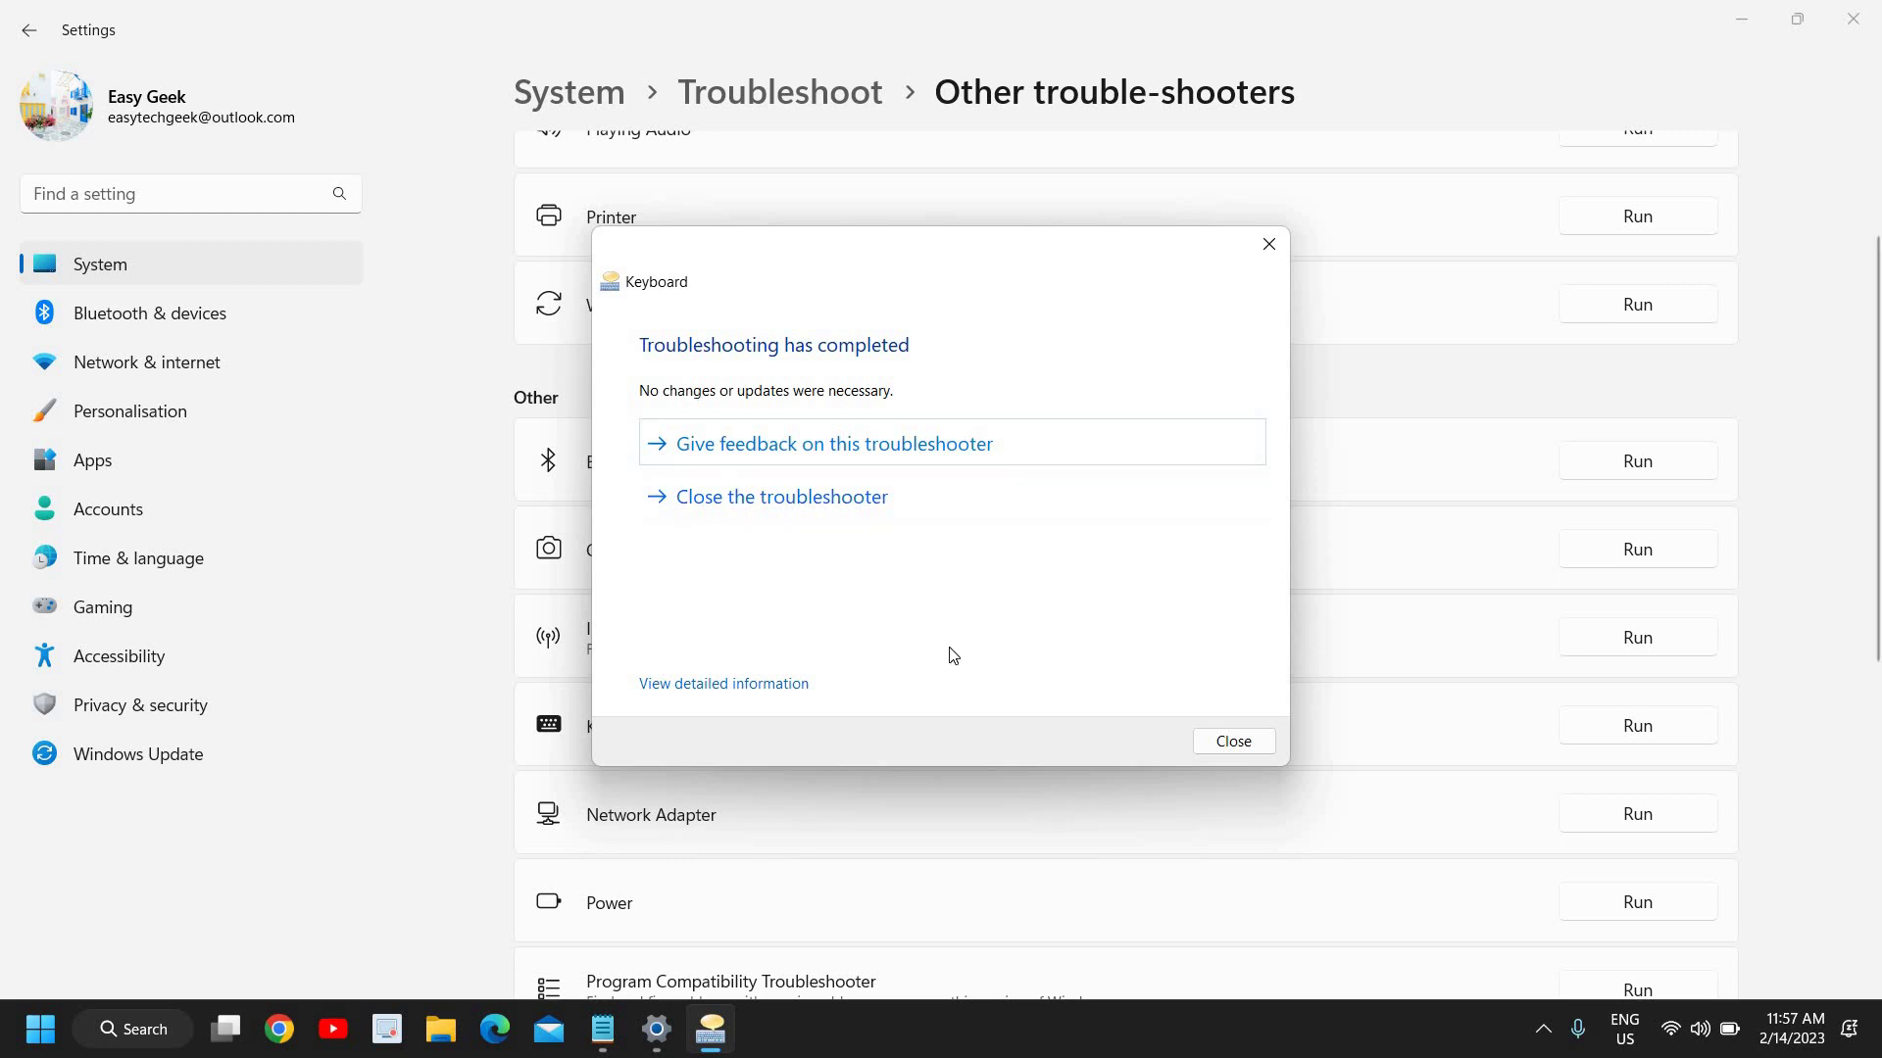
pyautogui.click(1237, 742)
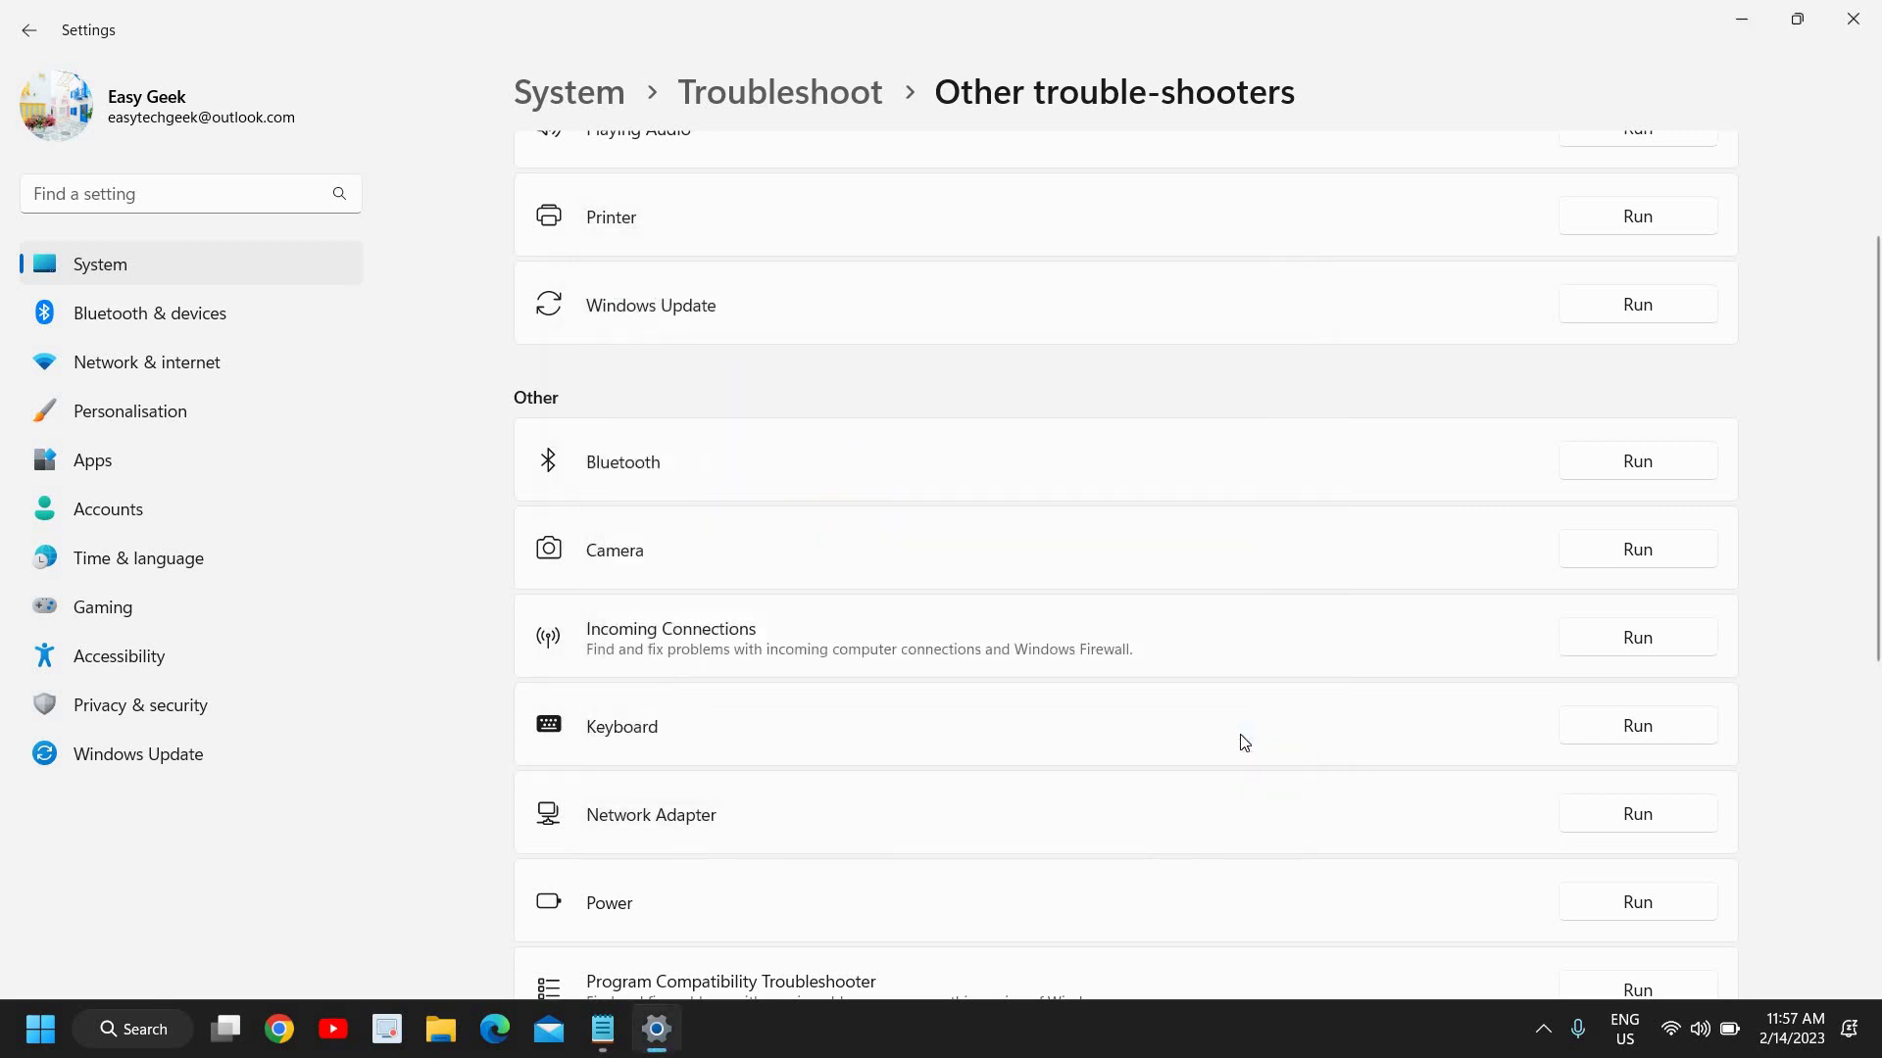
pyautogui.click(1862, 27)
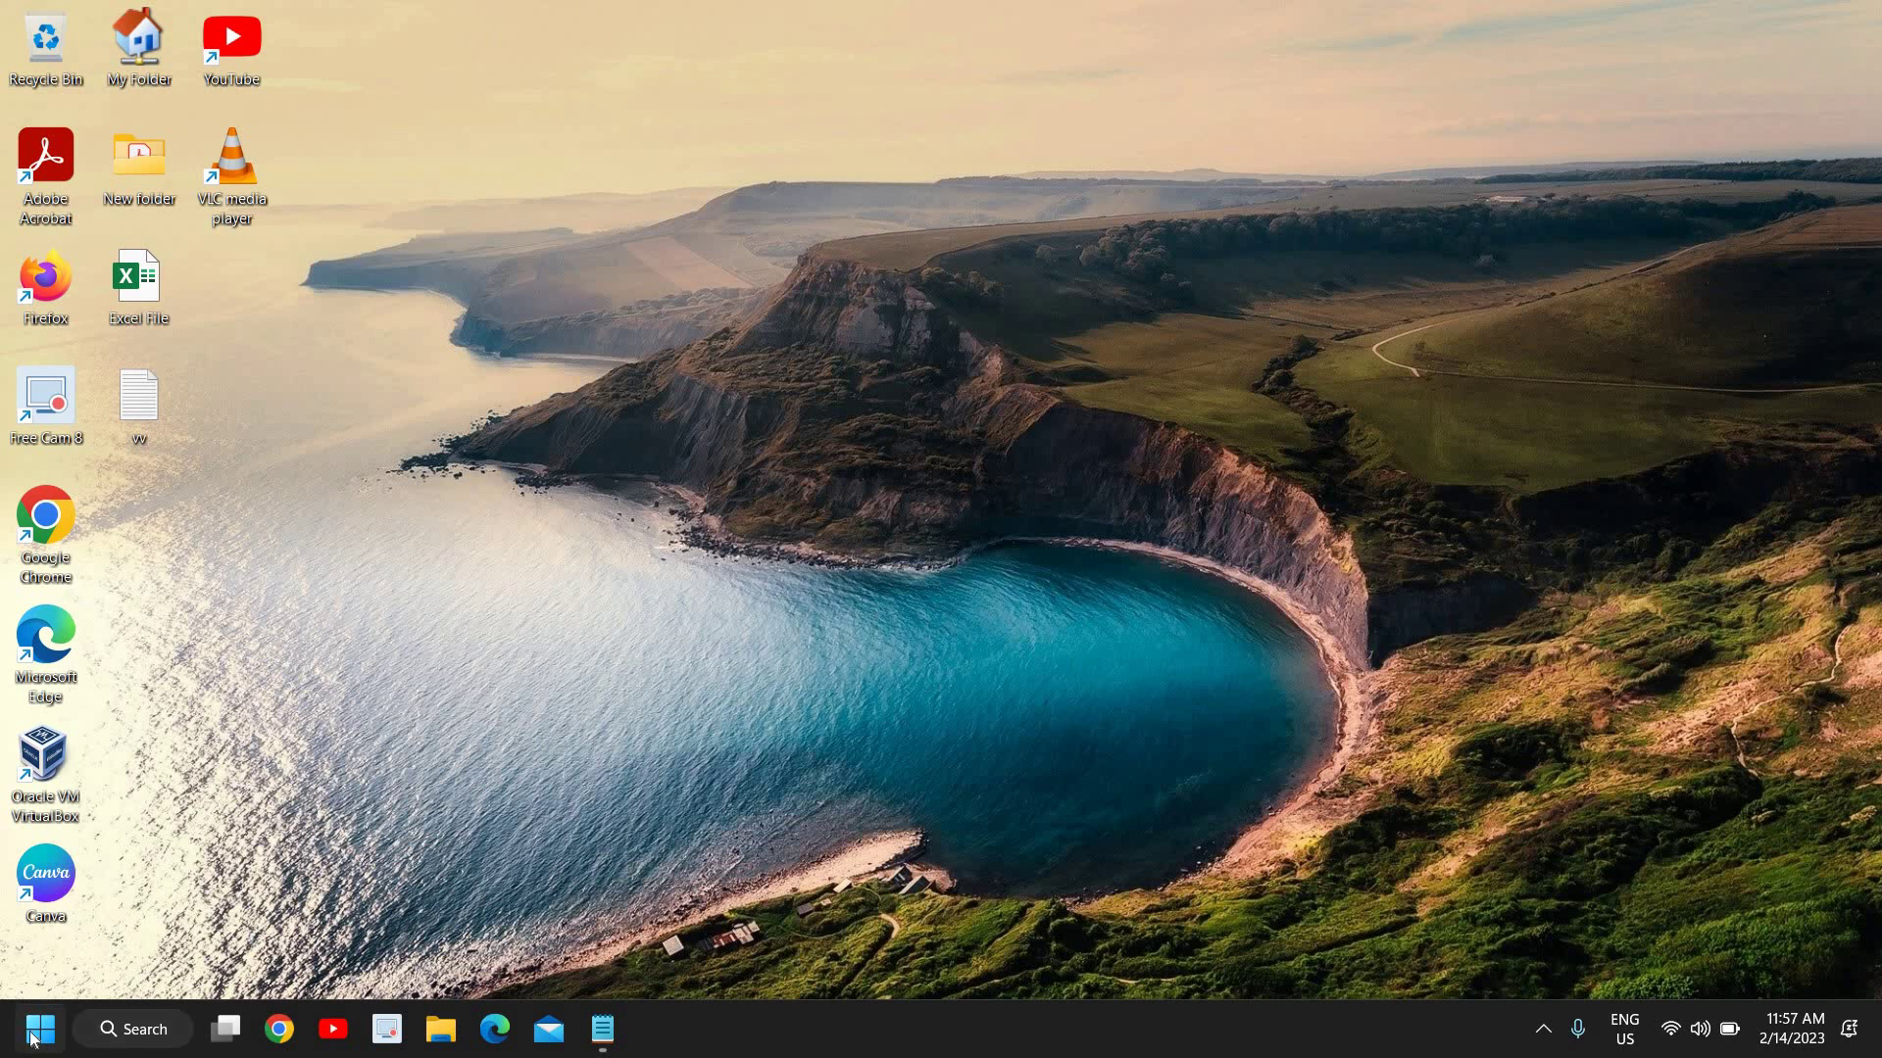
# Step: Launch Device Manager from the Start right-click menu and expand the Keyboards category
pyautogui.rightClick(30, 1037)
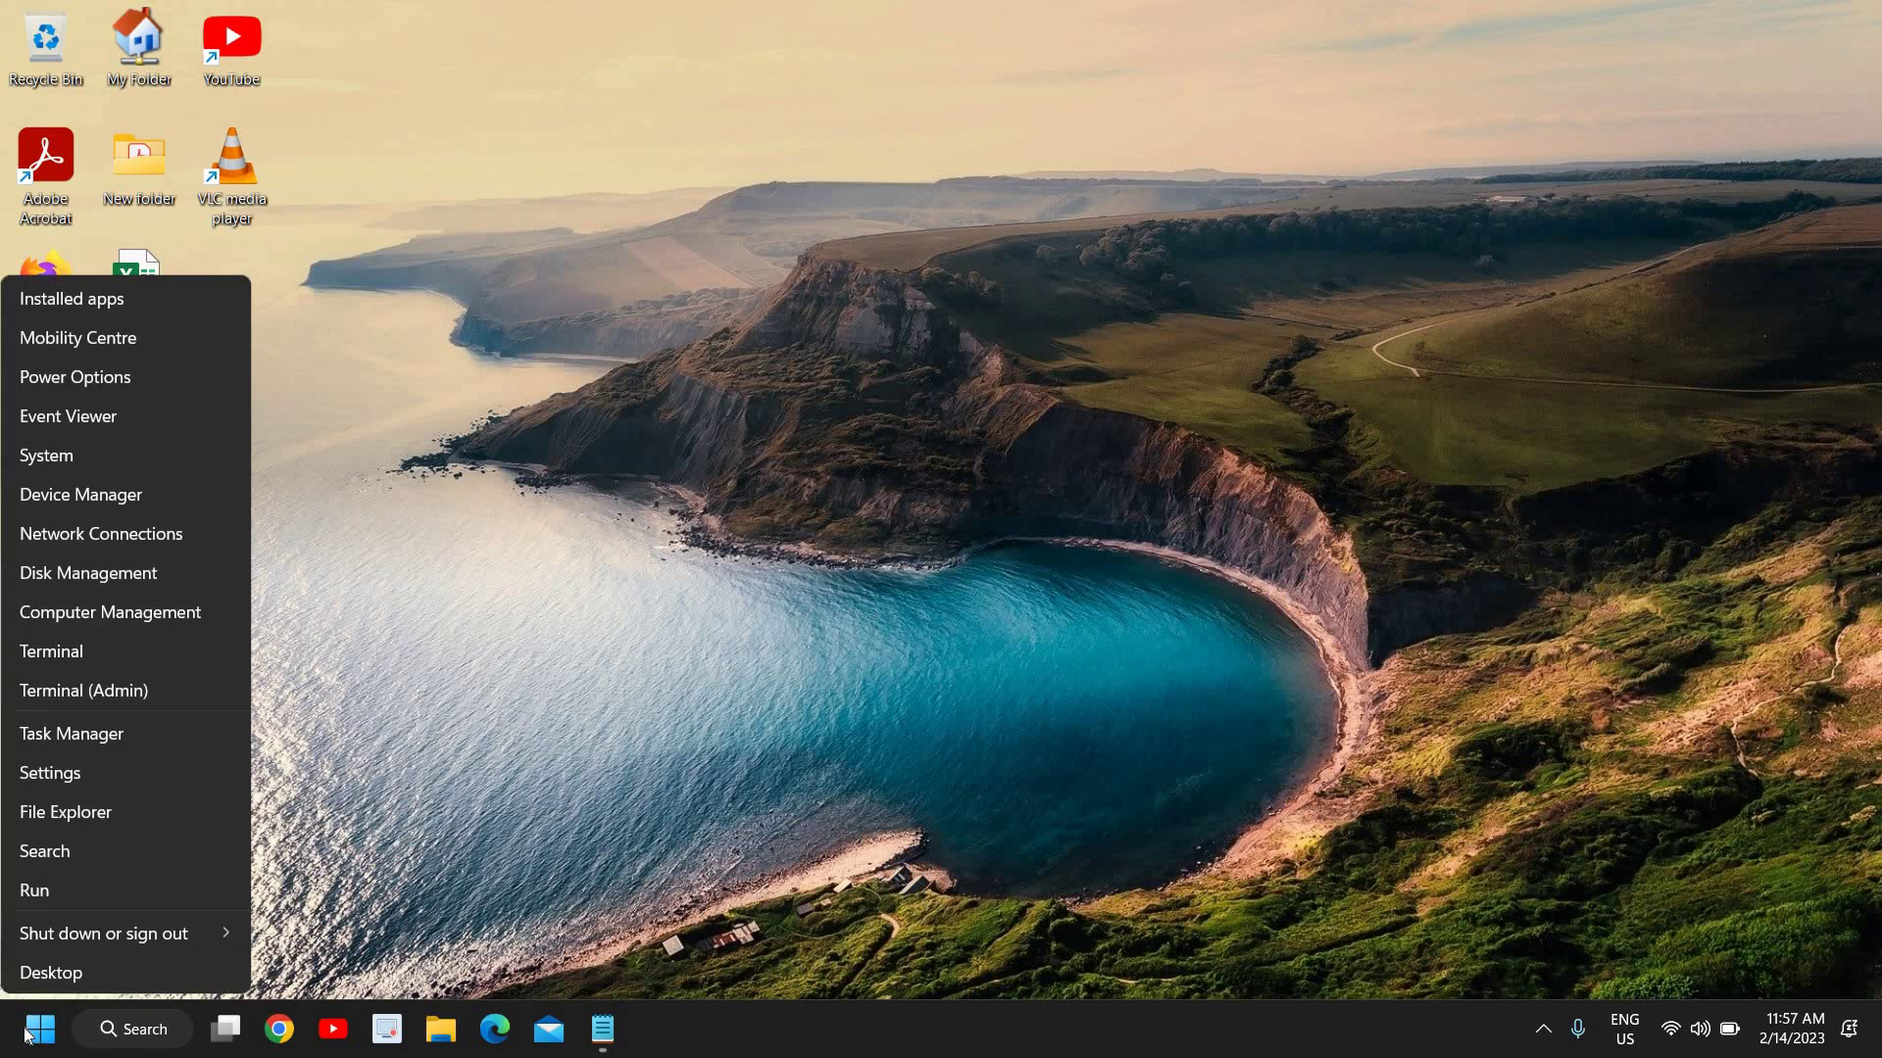
pyautogui.click(74, 494)
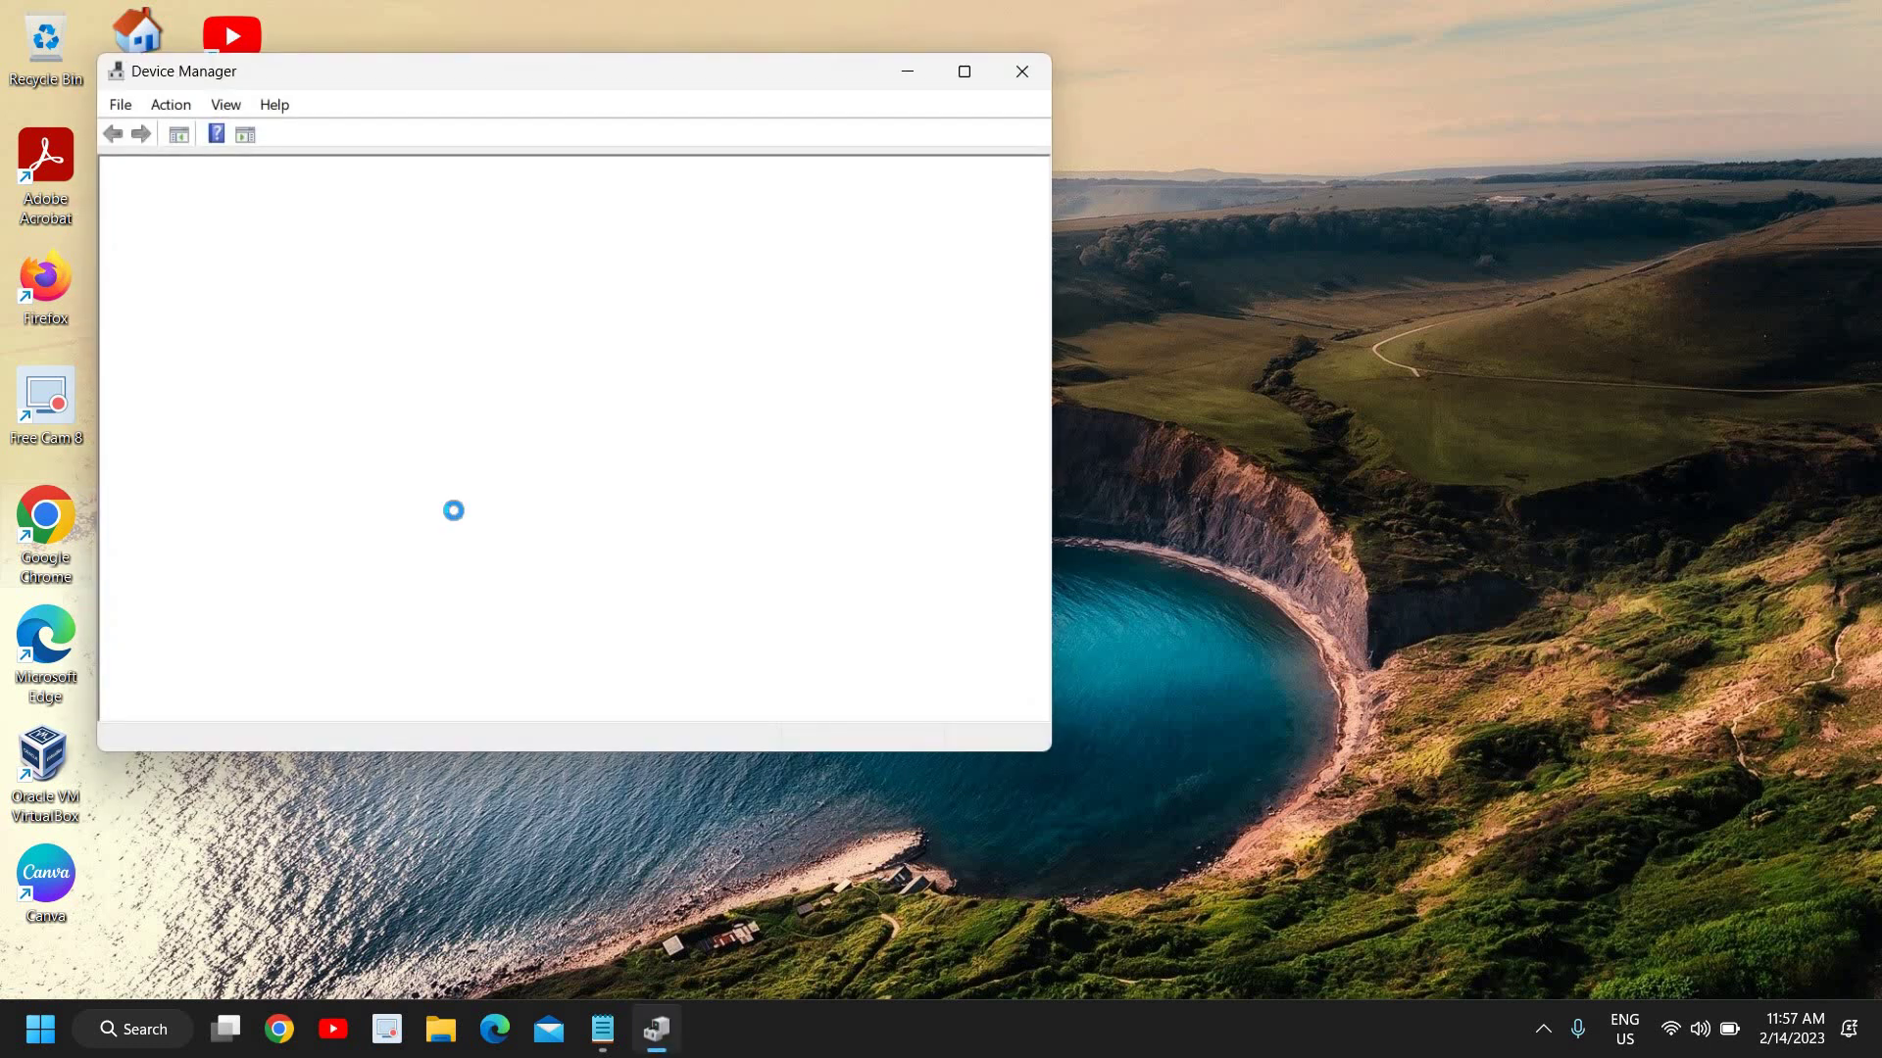
pyautogui.moveTo(626, 79); pyautogui.dragTo(841, 80)
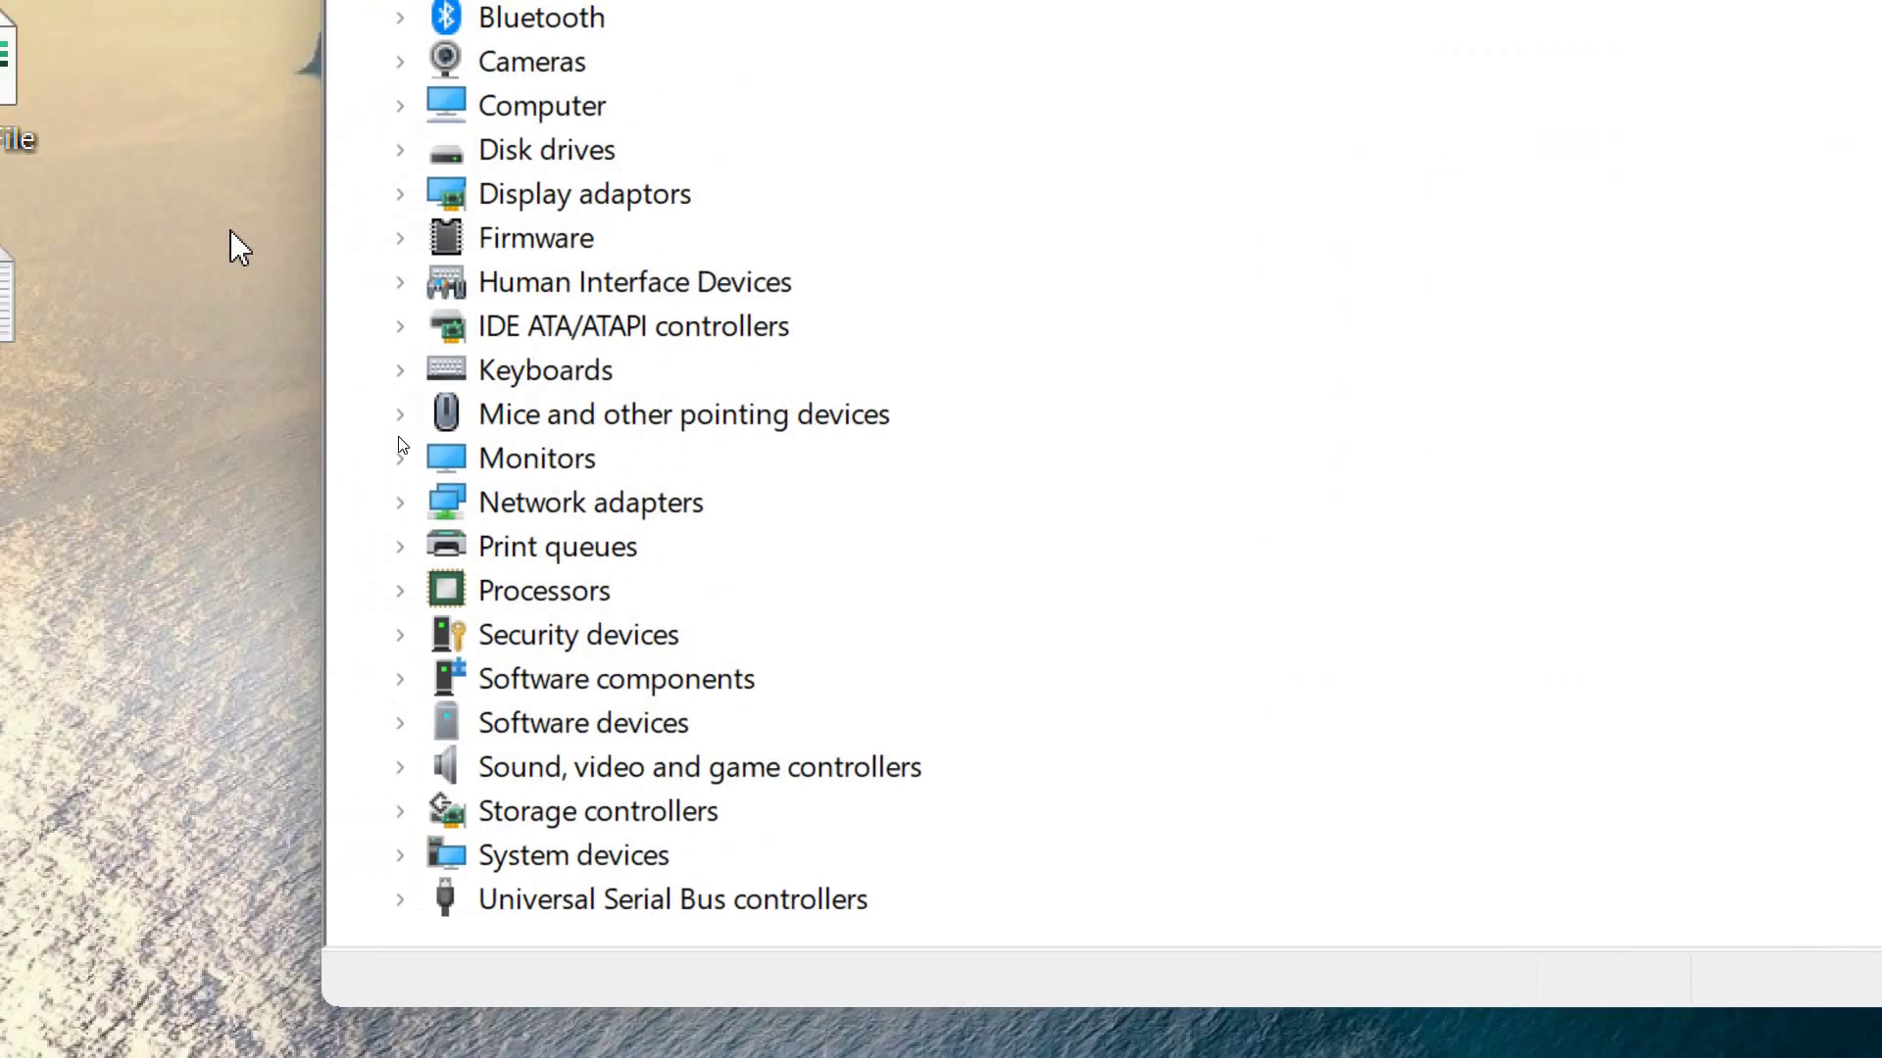
pyautogui.click(407, 371)
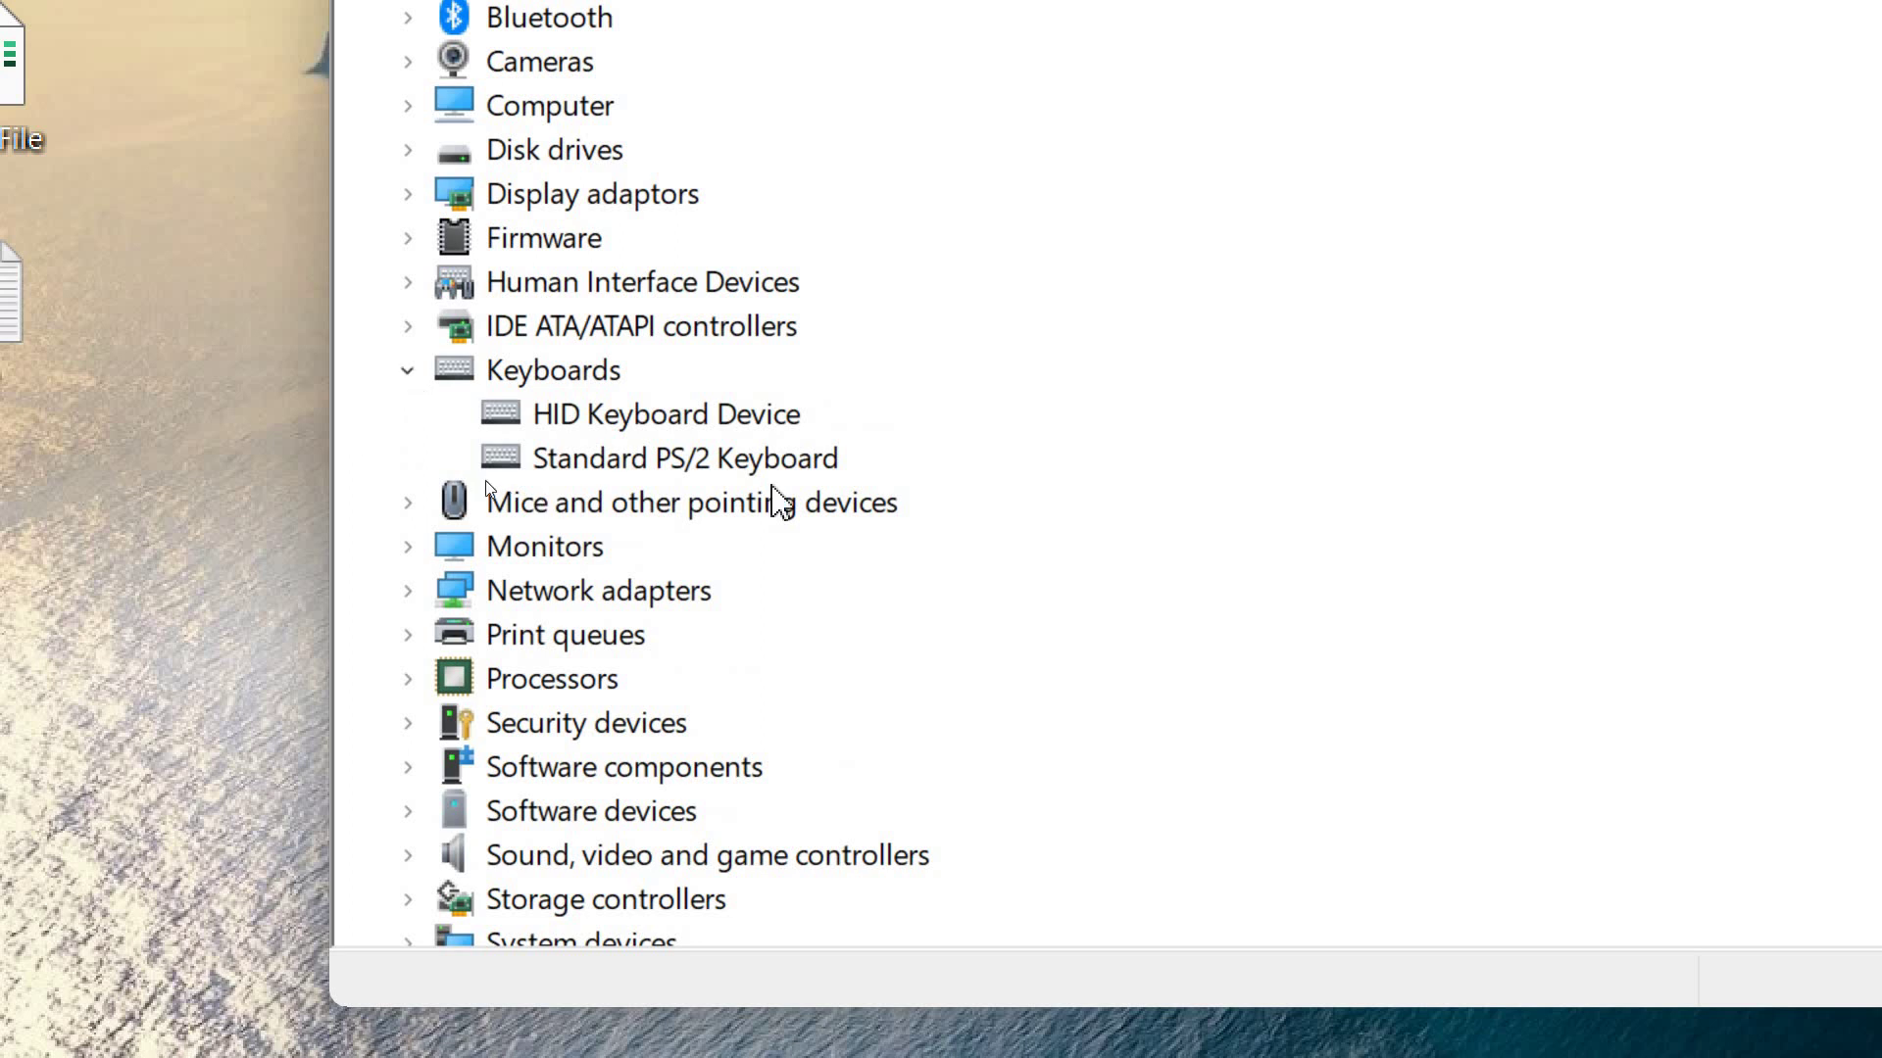
pyautogui.click(638, 415)
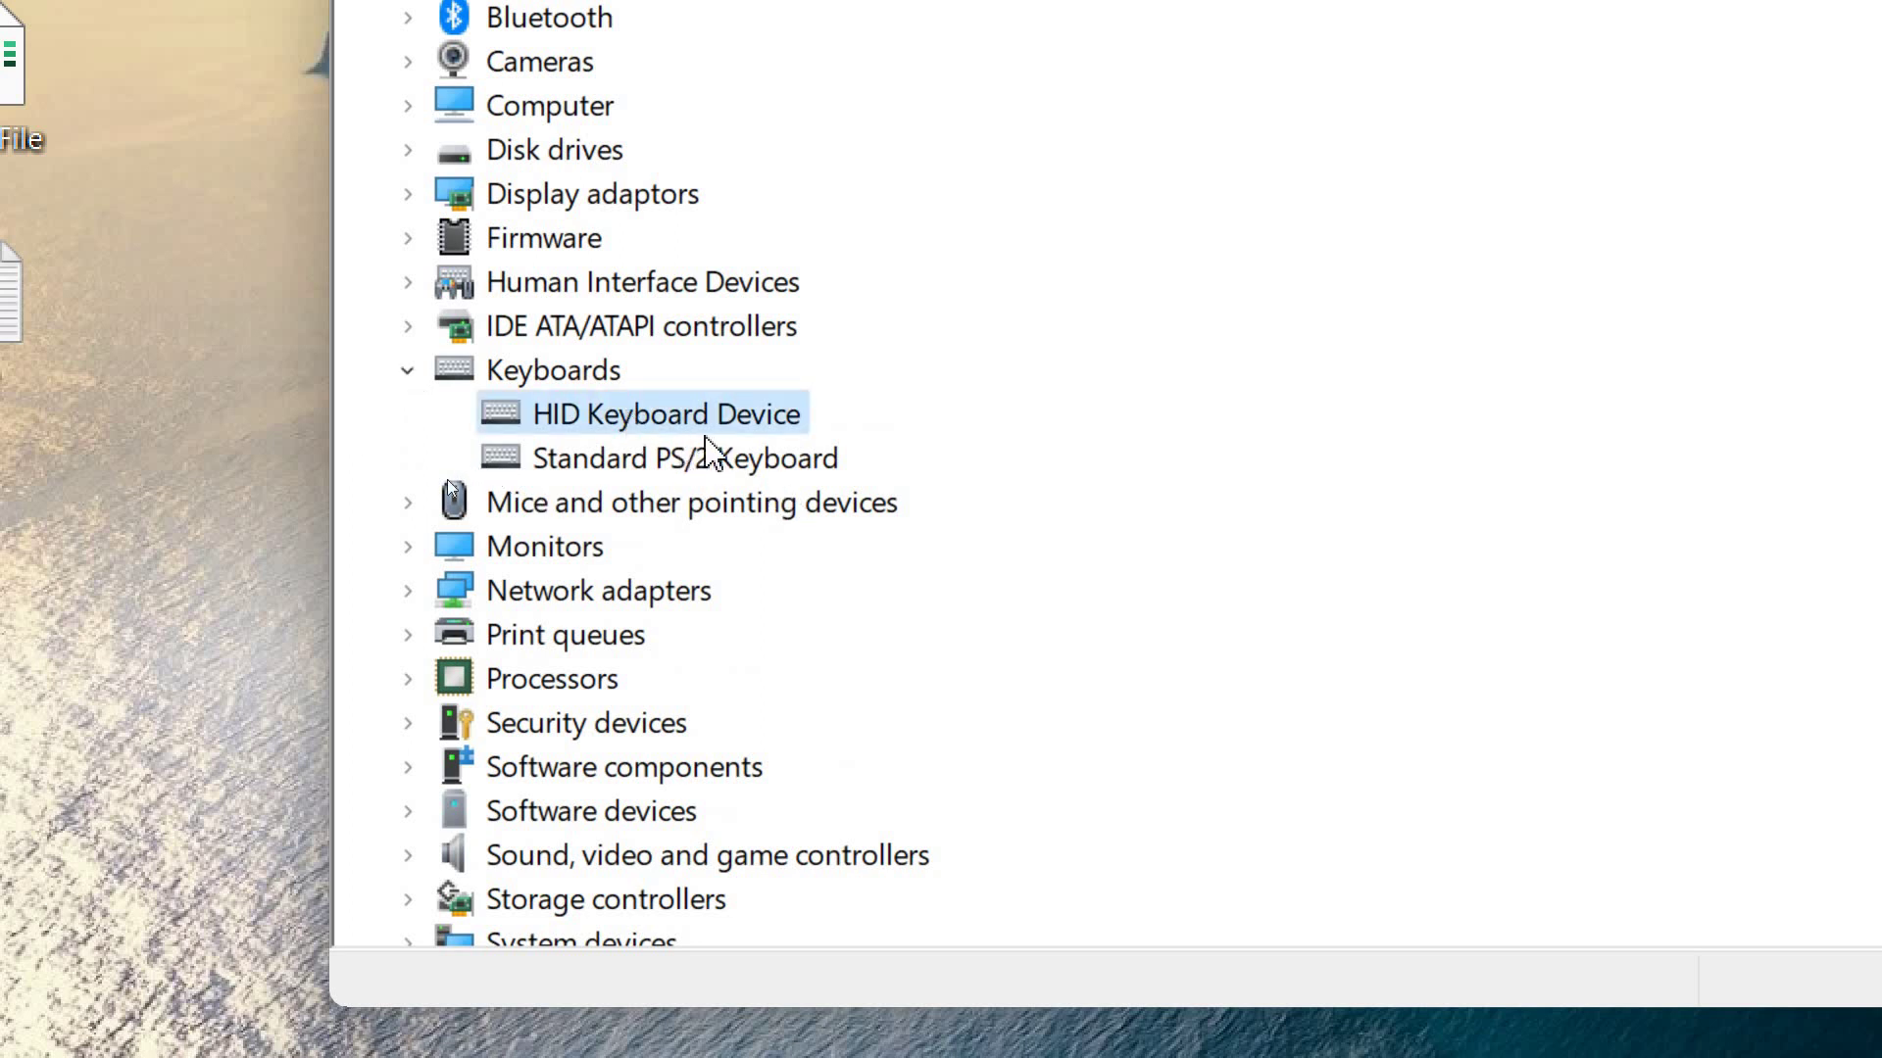
pyautogui.click(665, 476)
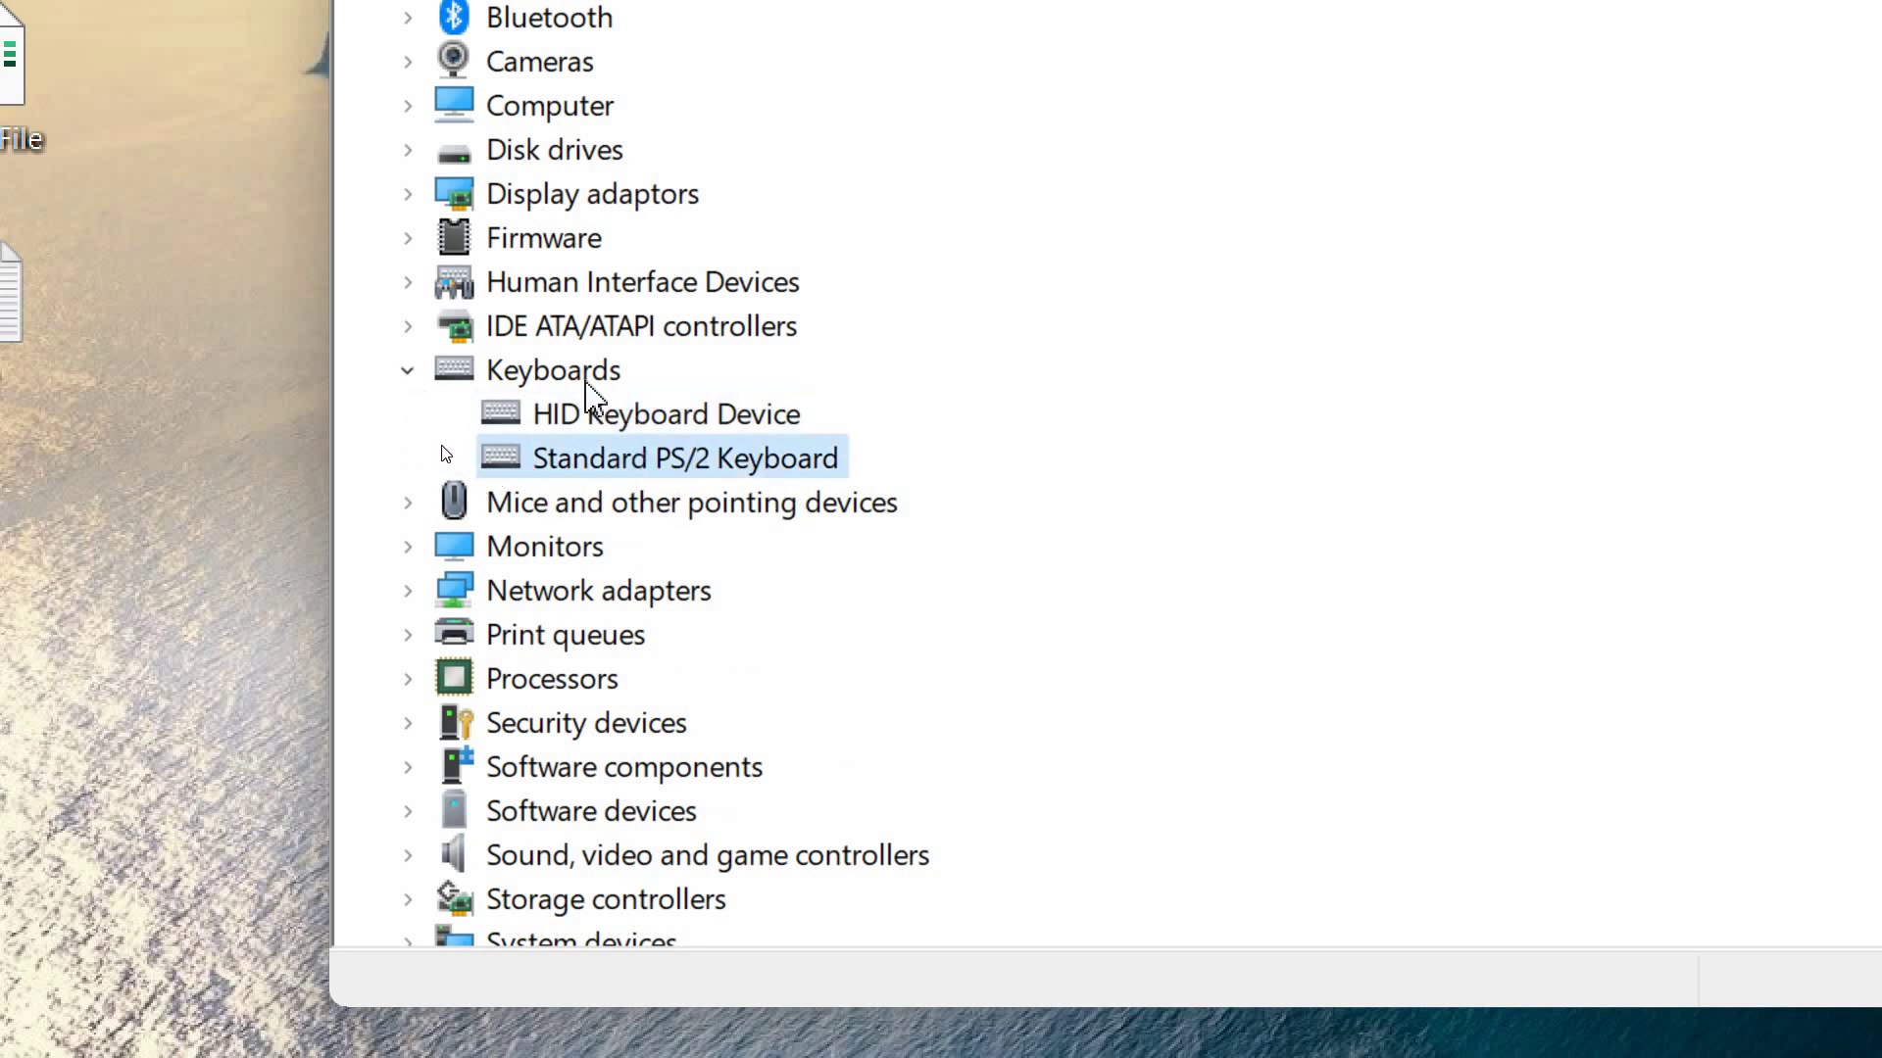
# Step: Search automatically for an updated HID Keyboard Device driver; the best driver is already installed
pyautogui.rightClick(598, 410)
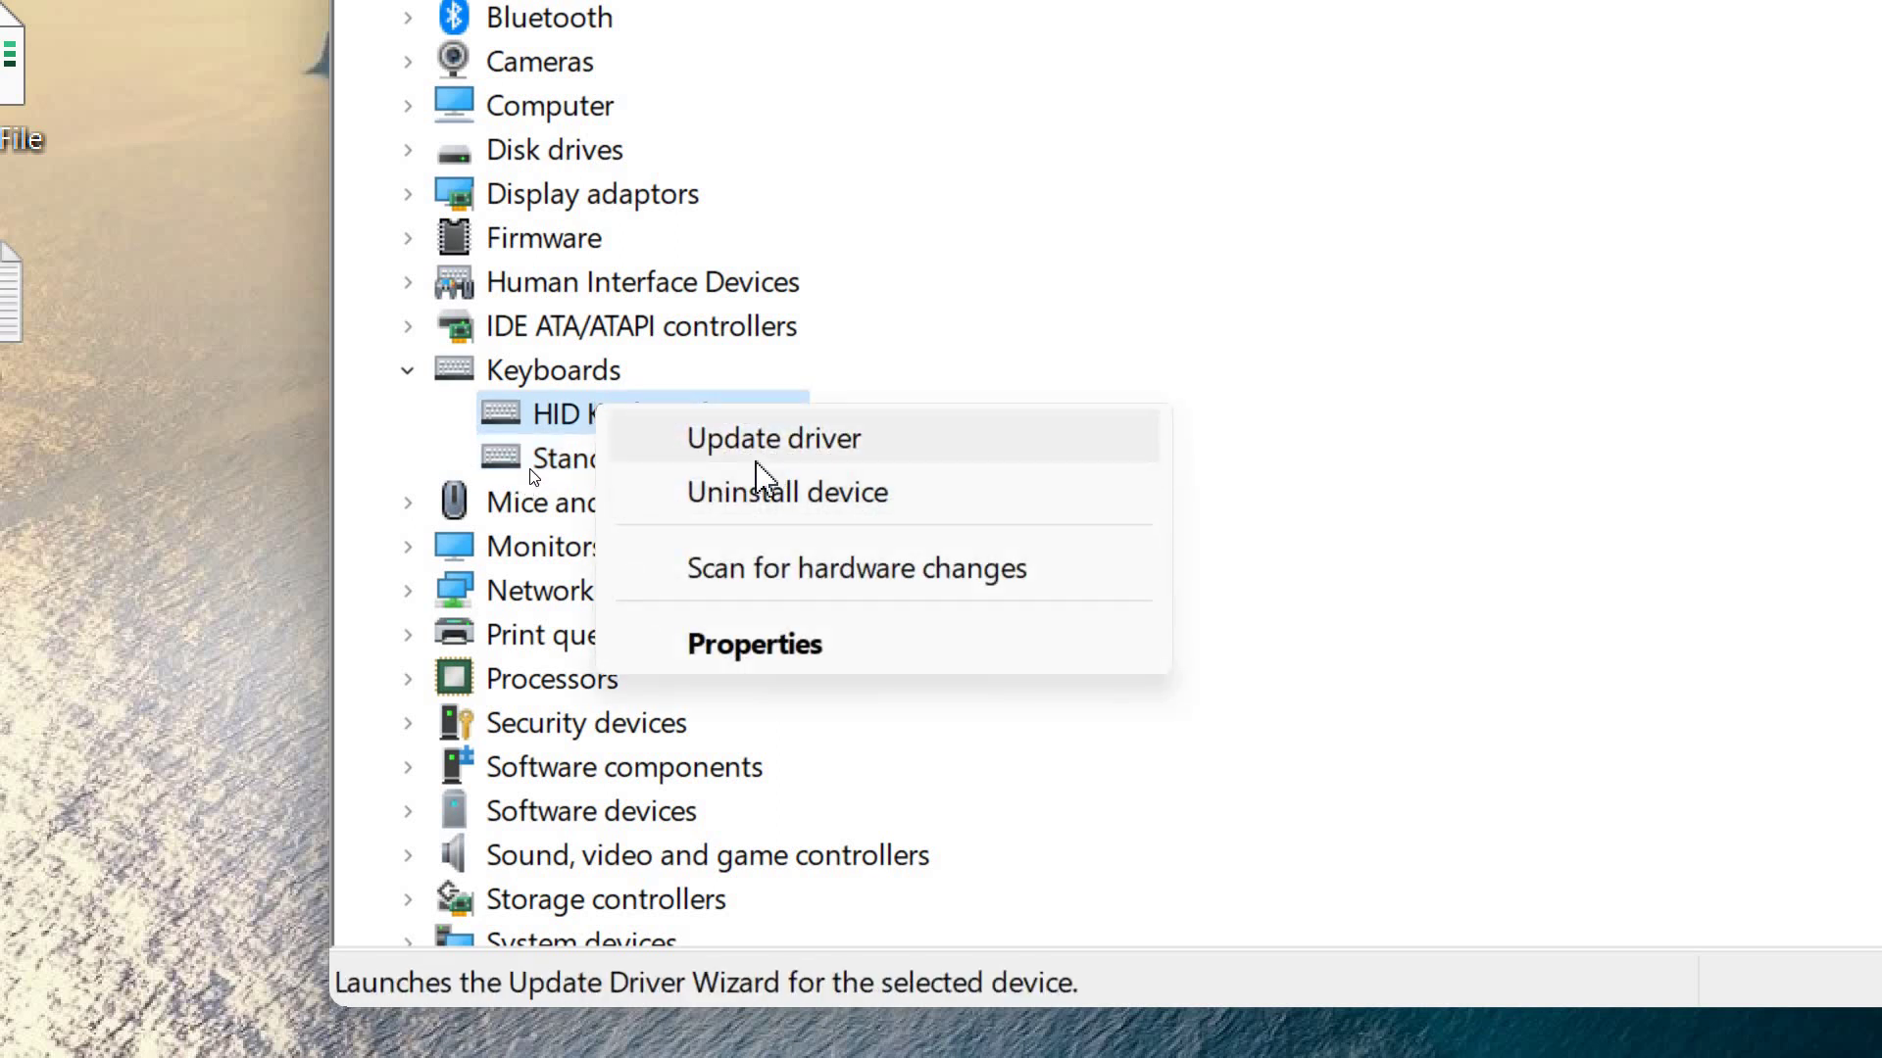
pyautogui.click(770, 438)
pyautogui.click(817, 203)
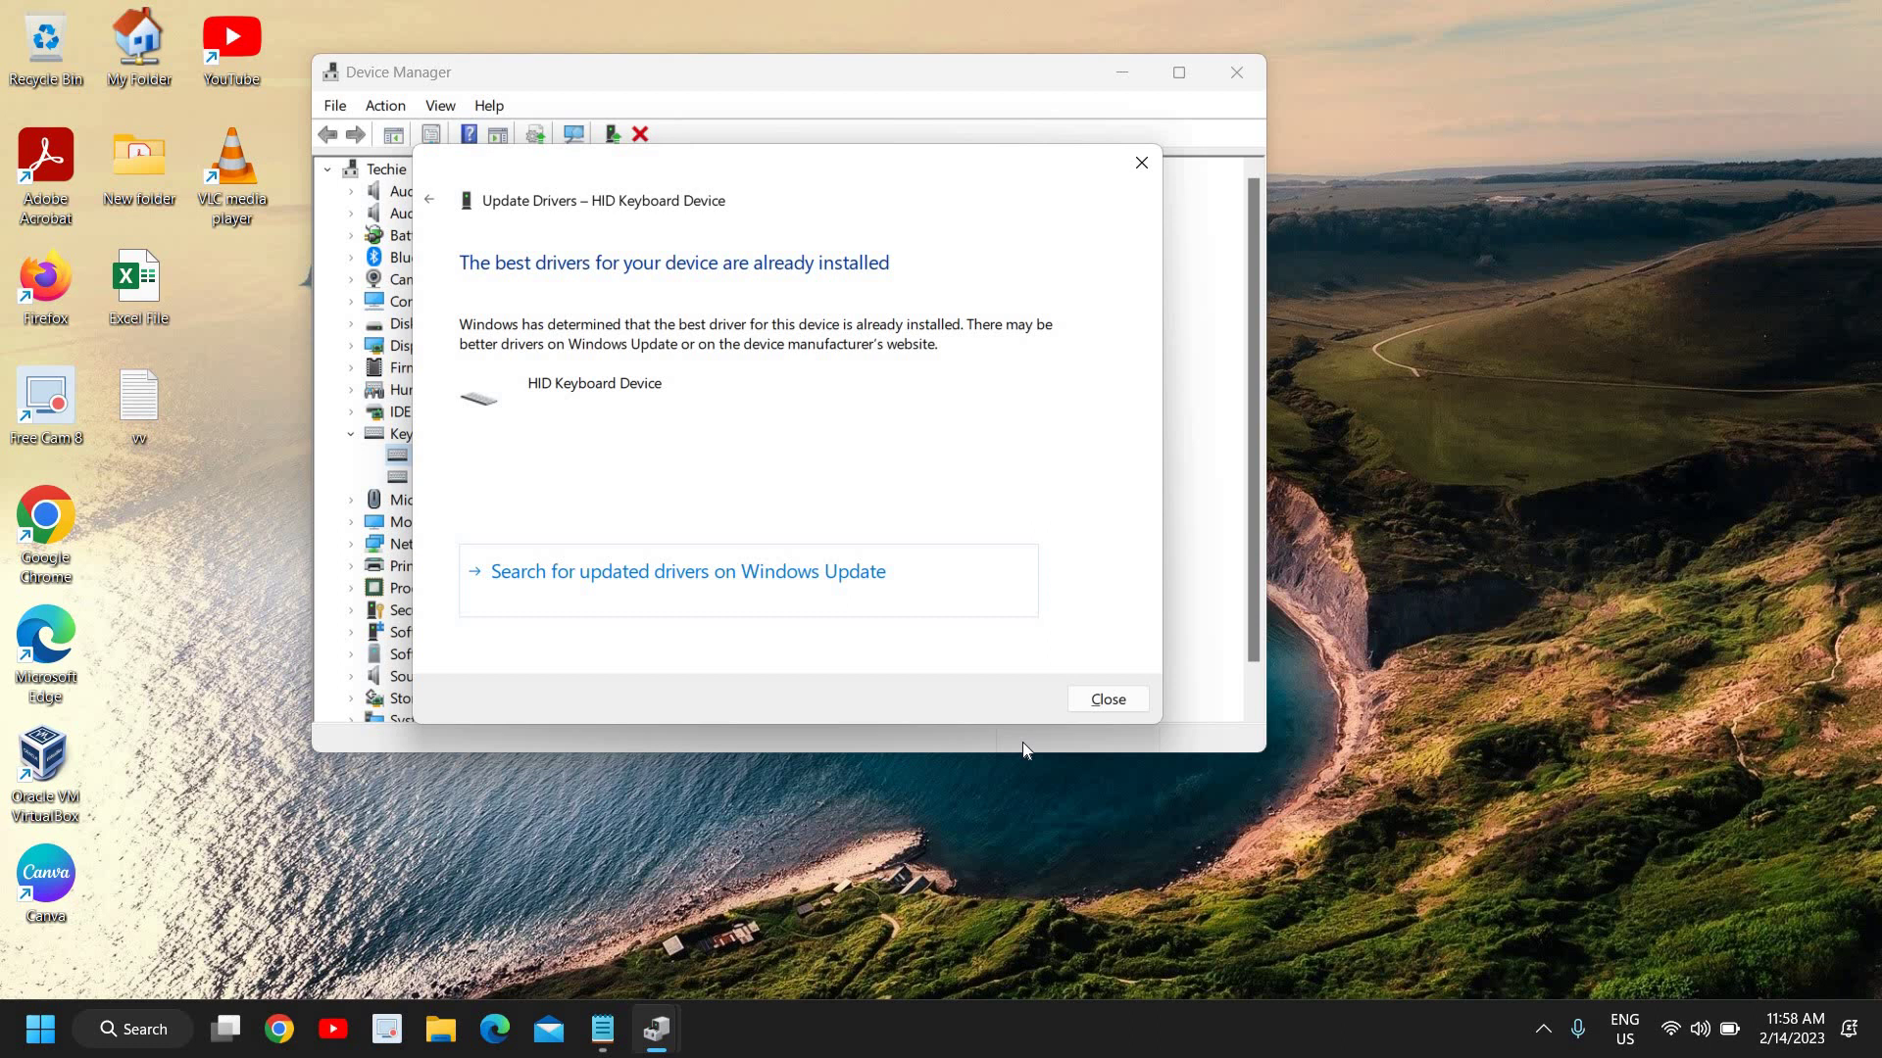
pyautogui.click(1106, 699)
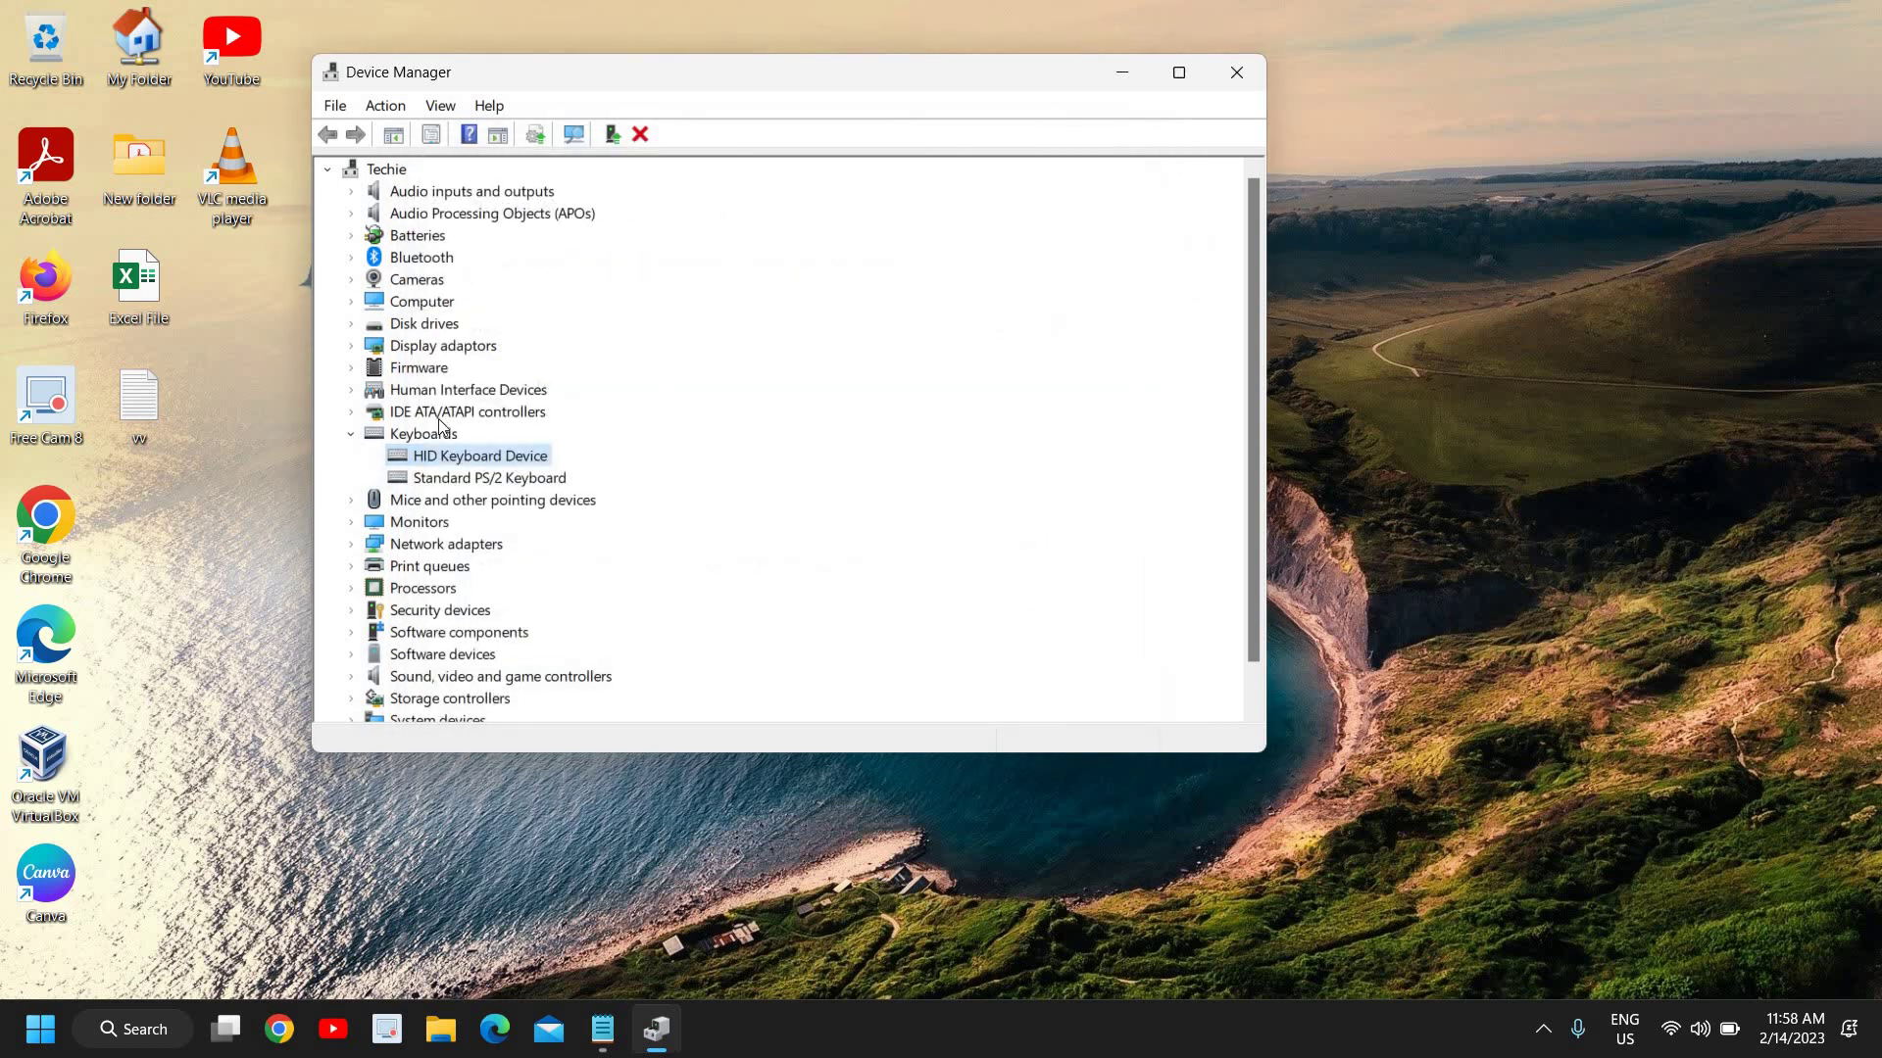
# Step: Search automatically for an updated Standard PS/2 Keyboard driver; the best driver is already installed
pyautogui.rightClick(497, 484)
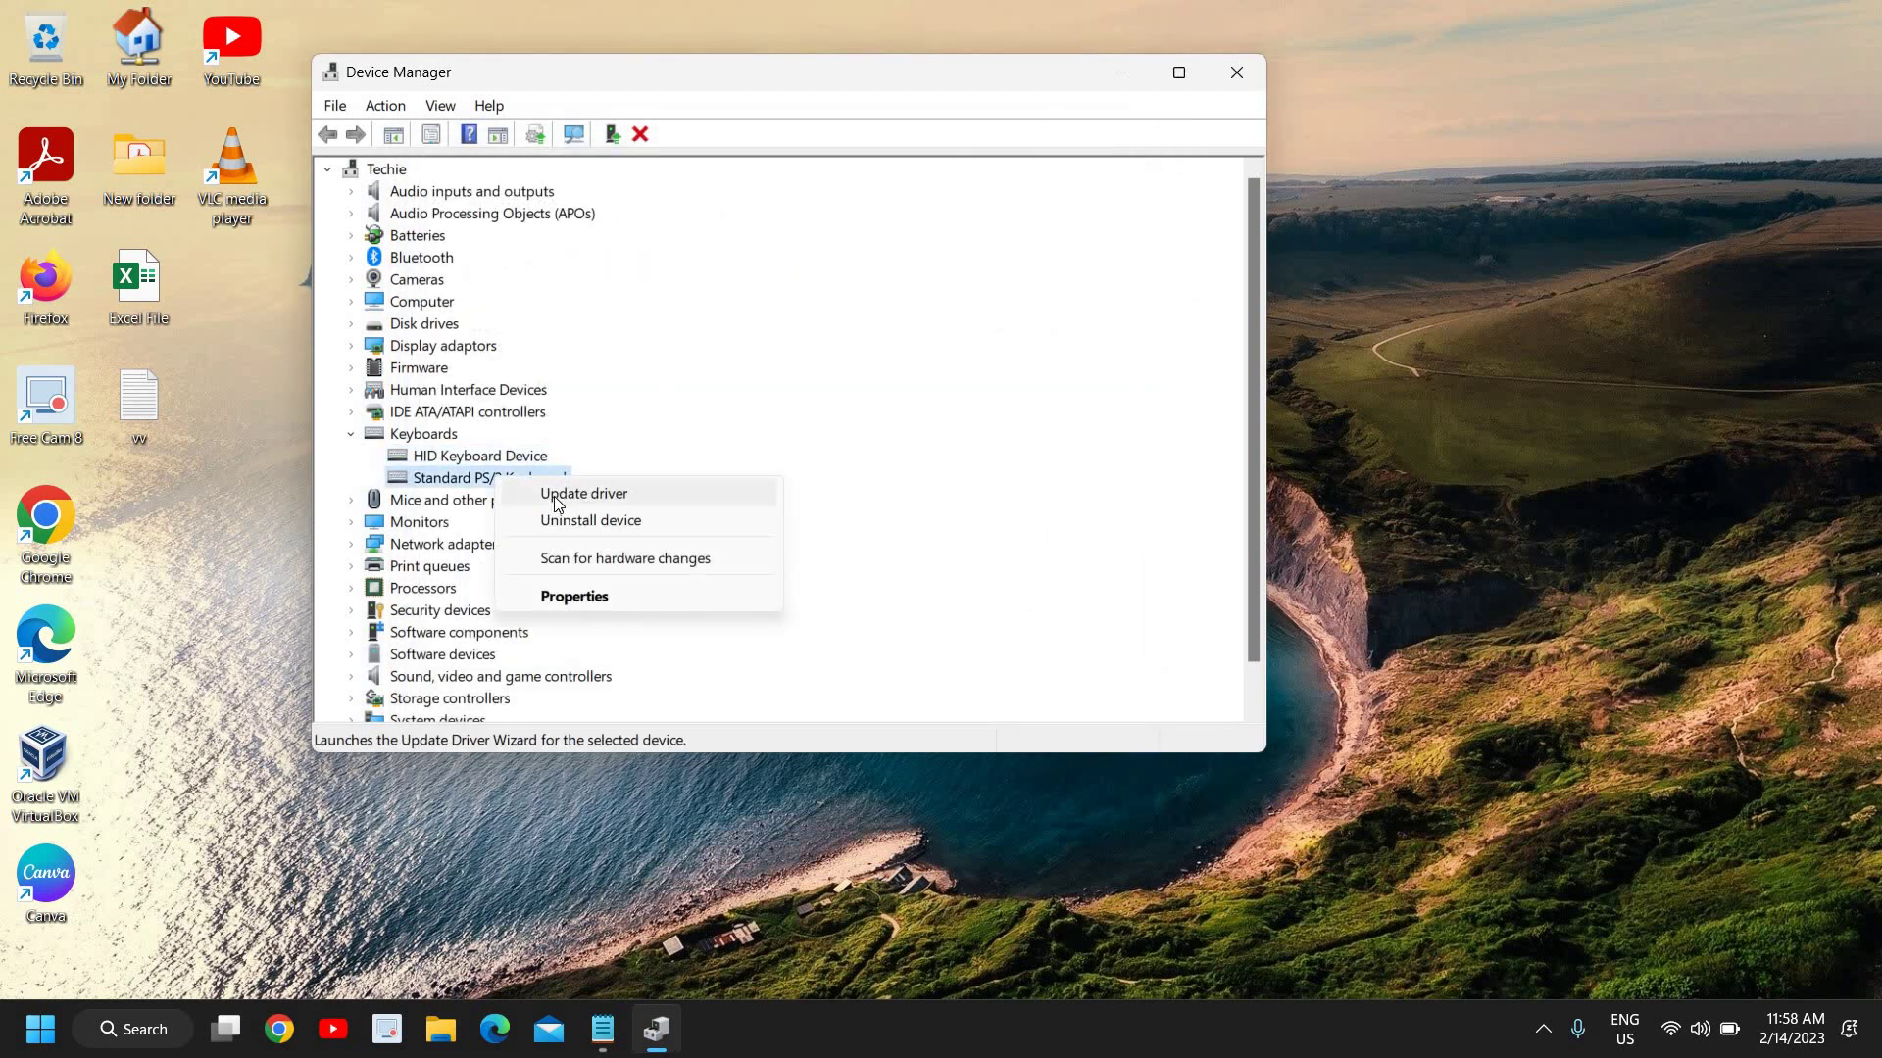
pyautogui.click(556, 495)
pyautogui.click(559, 367)
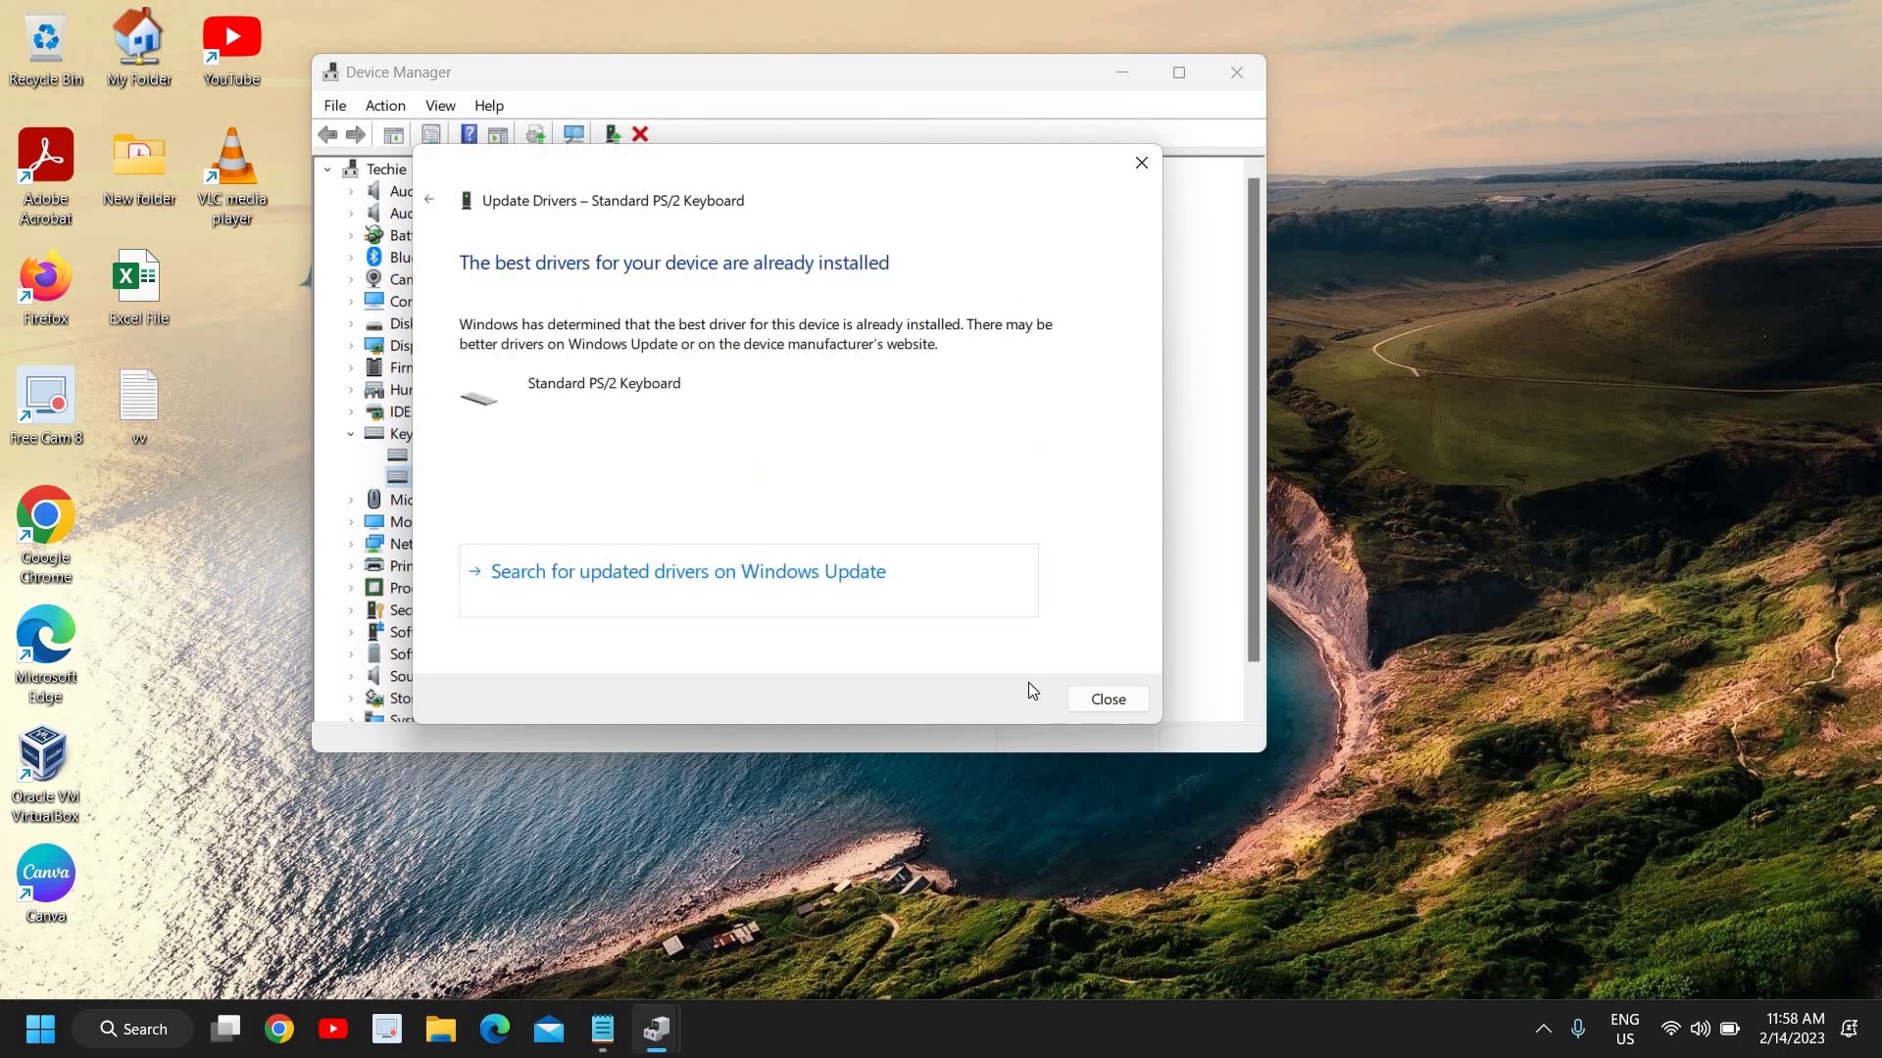
pyautogui.click(1106, 699)
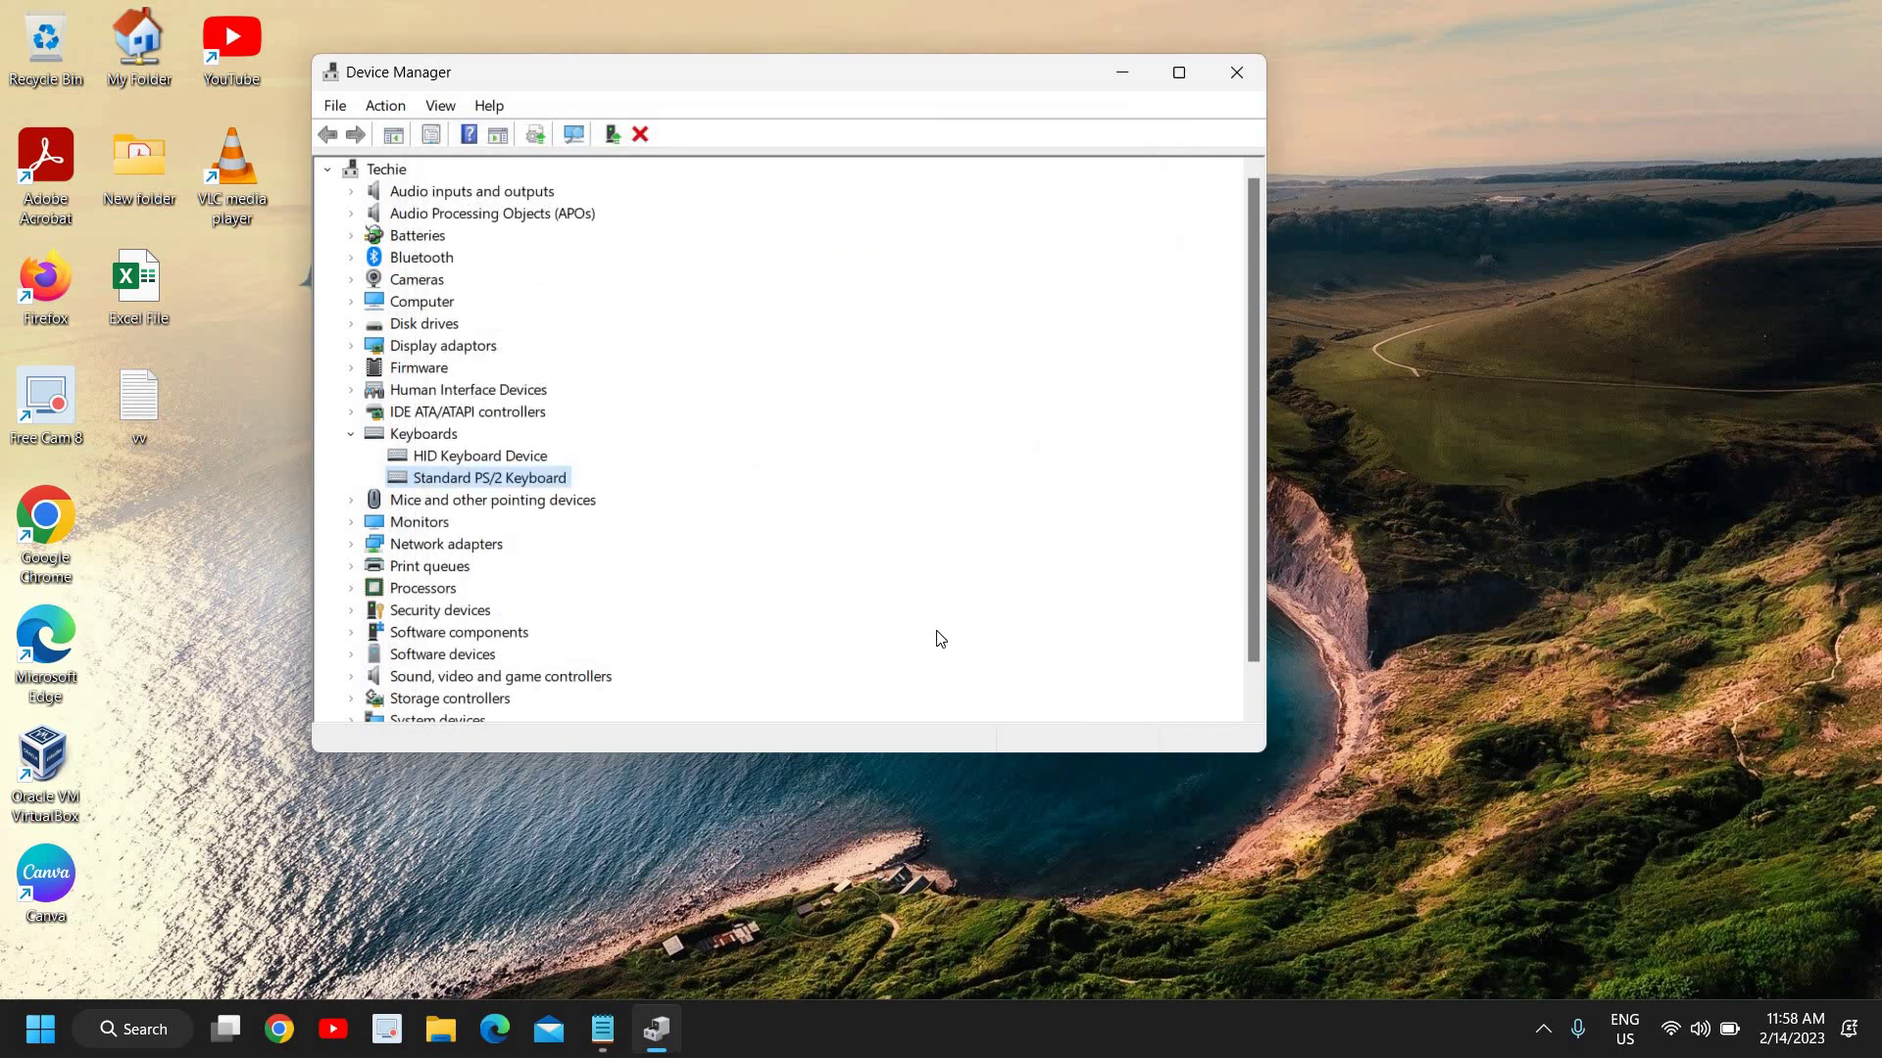
# Step: Uninstall the HID Keyboard Device
pyautogui.rightClick(463, 457)
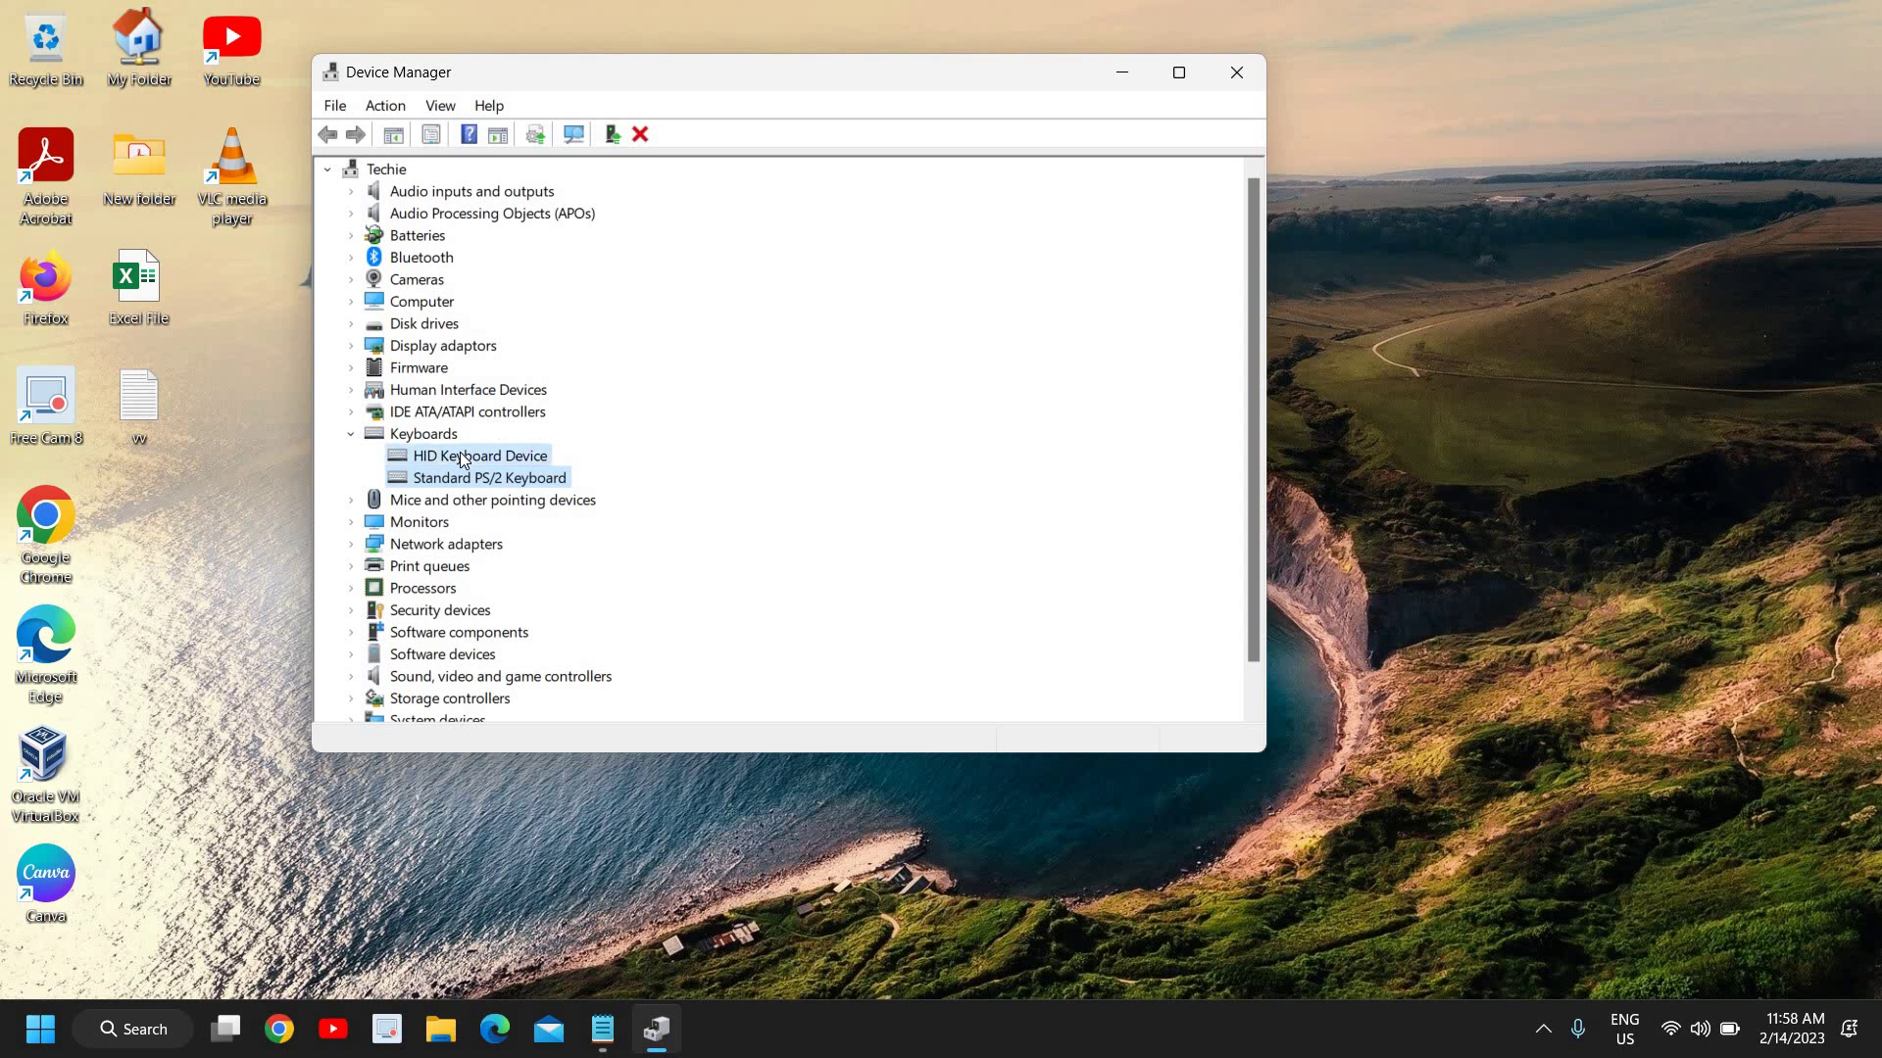
pyautogui.click(550, 502)
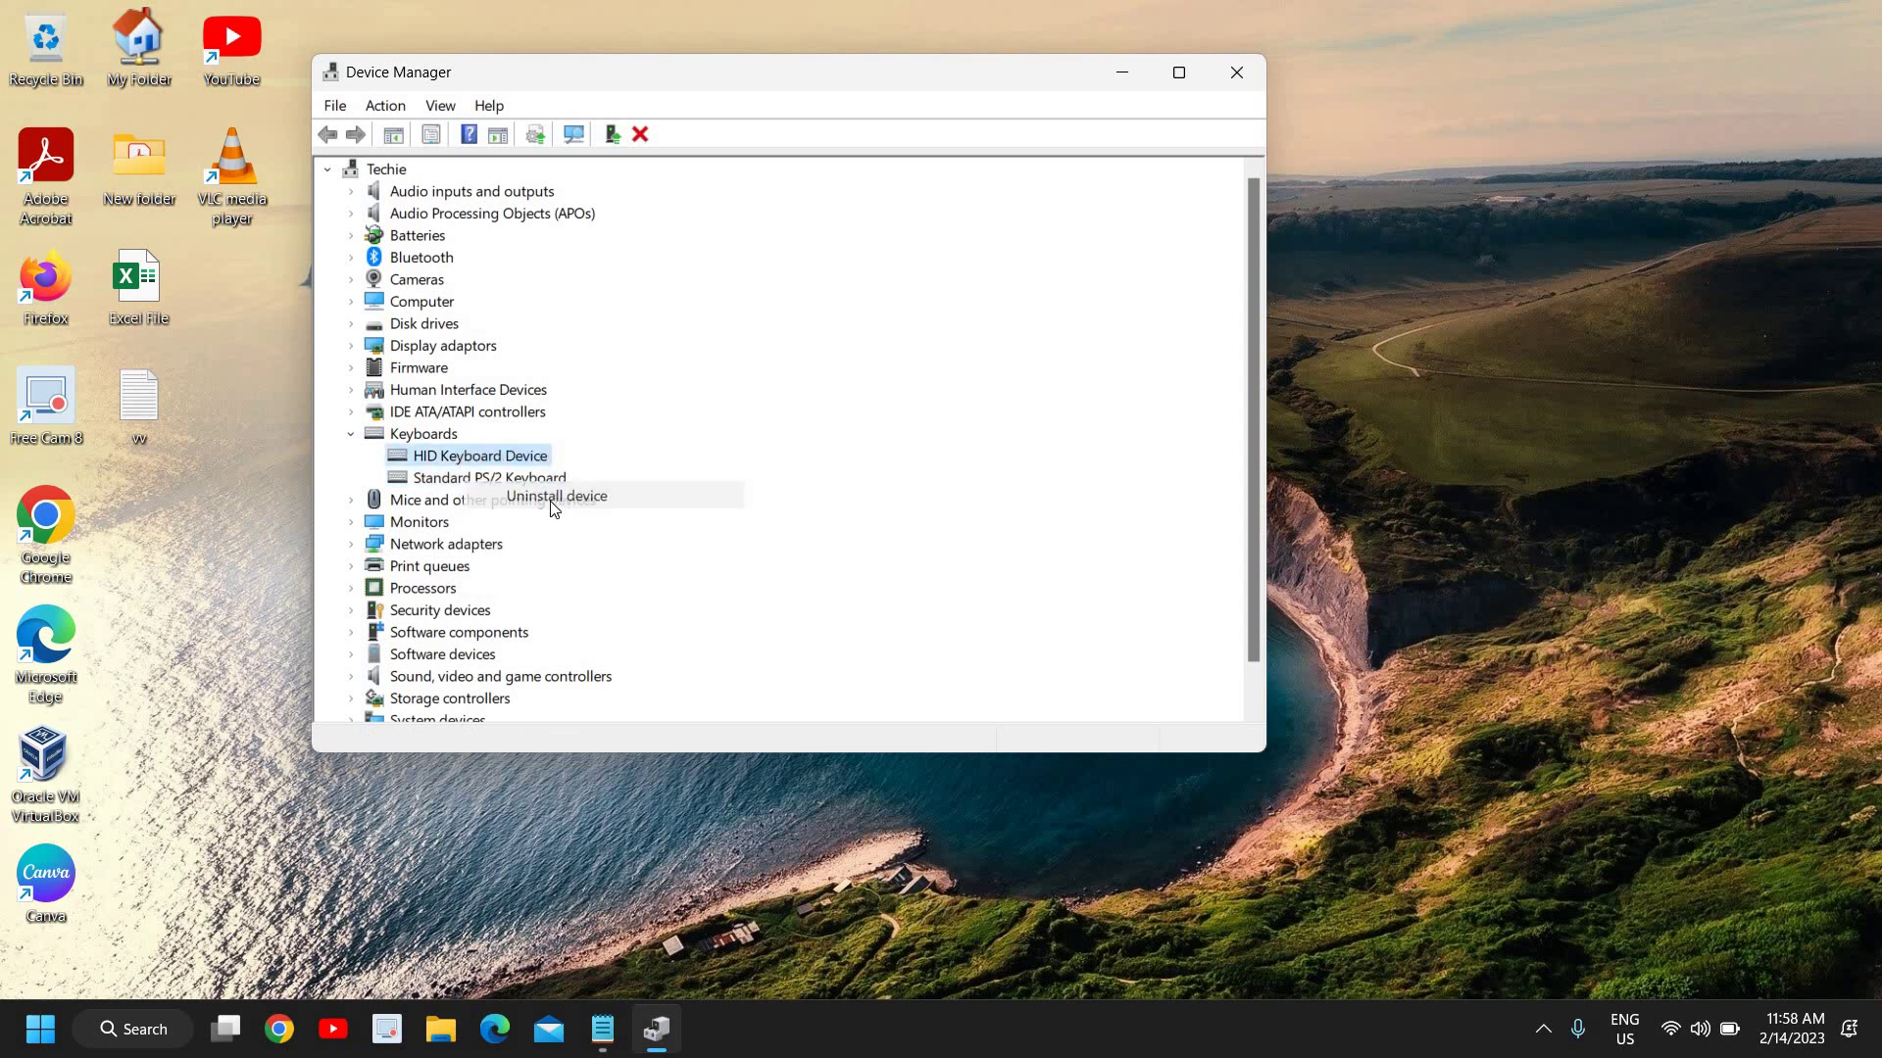
pyautogui.click(982, 607)
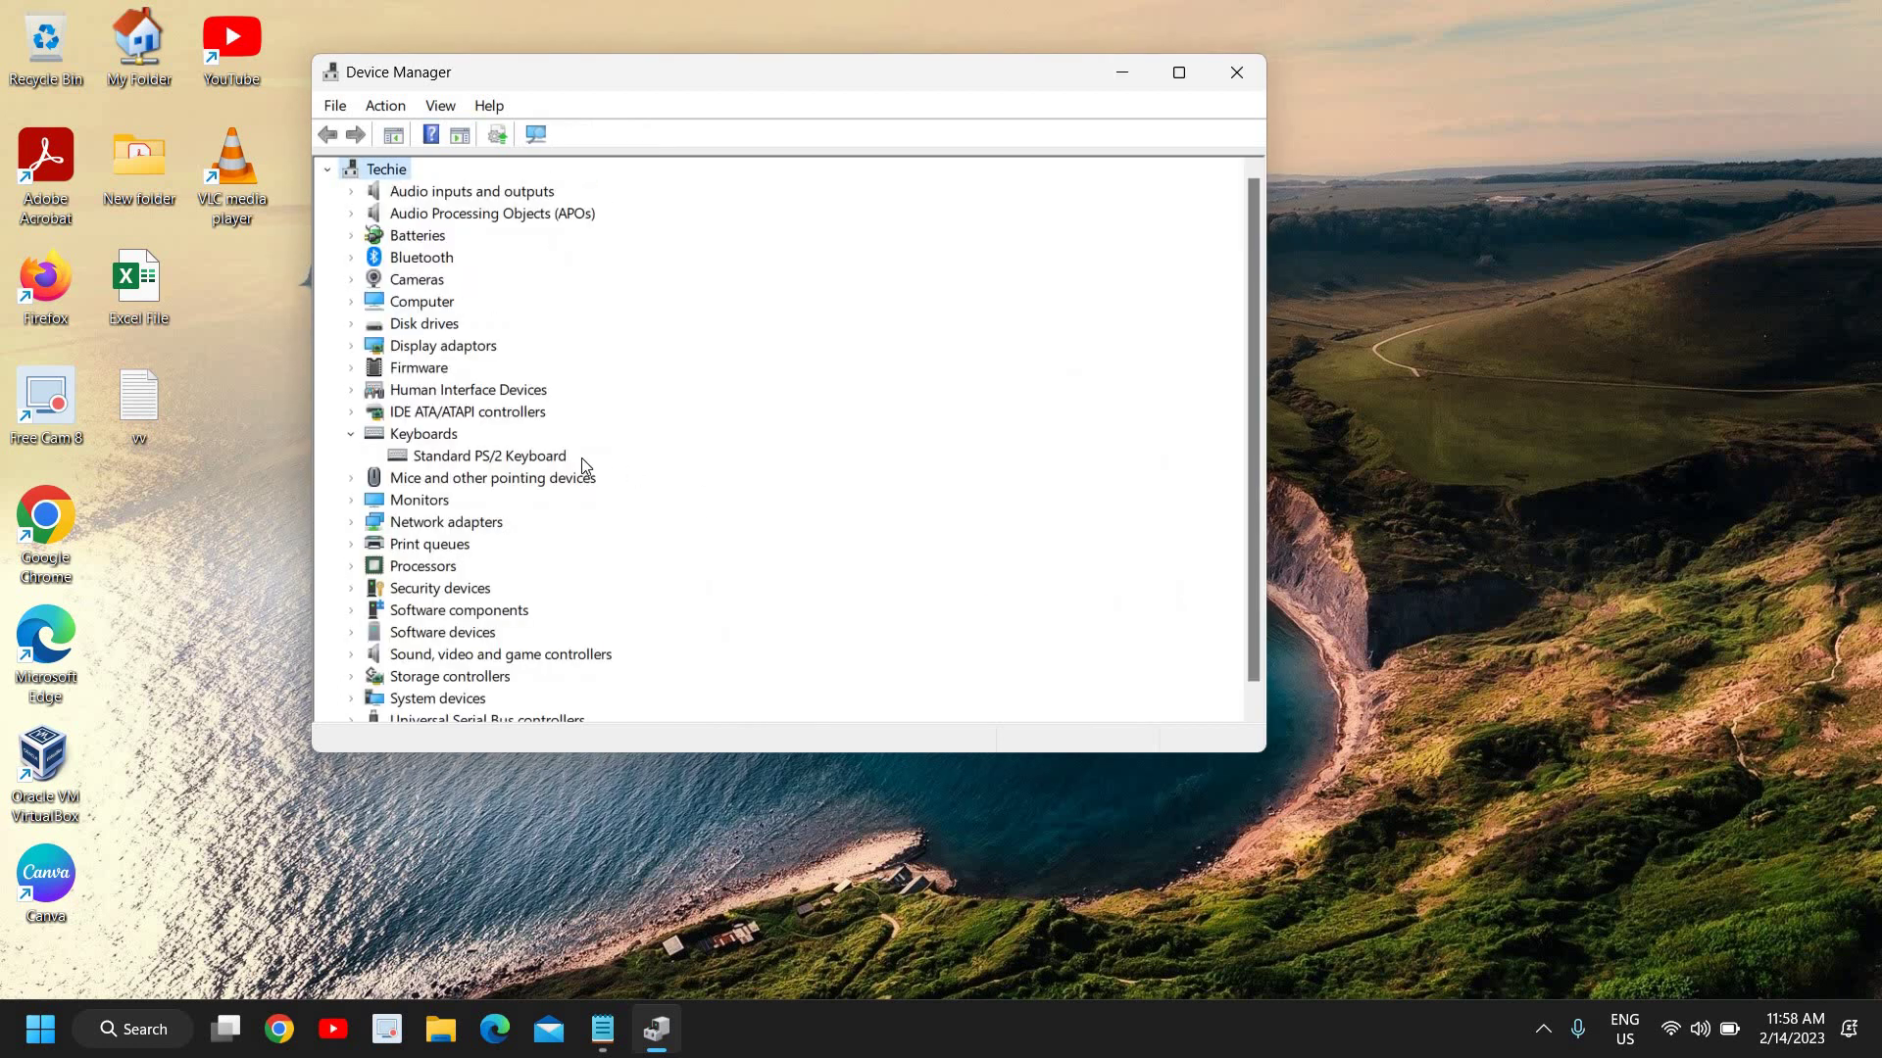
# Step: Uninstall the Standard PS/2 Keyboard and decline the restart prompt
pyautogui.click(480, 458)
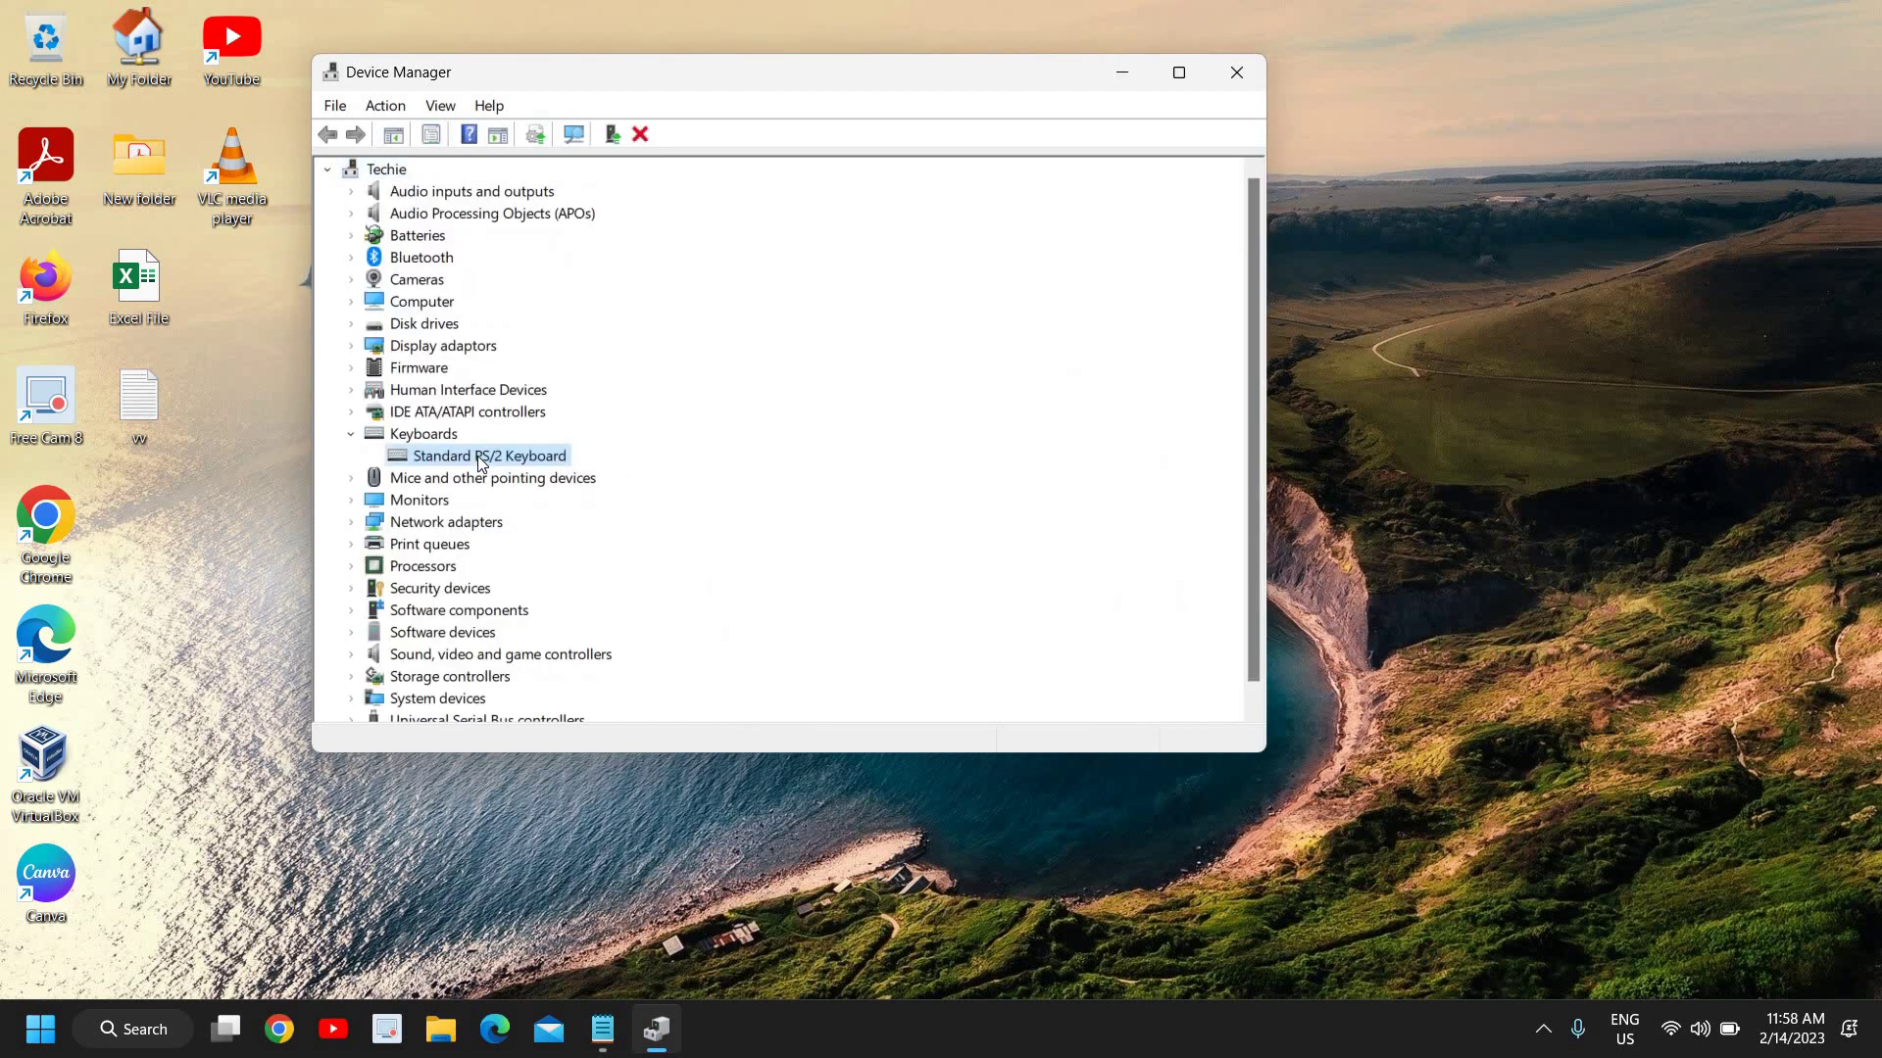
pyautogui.rightClick(478, 456)
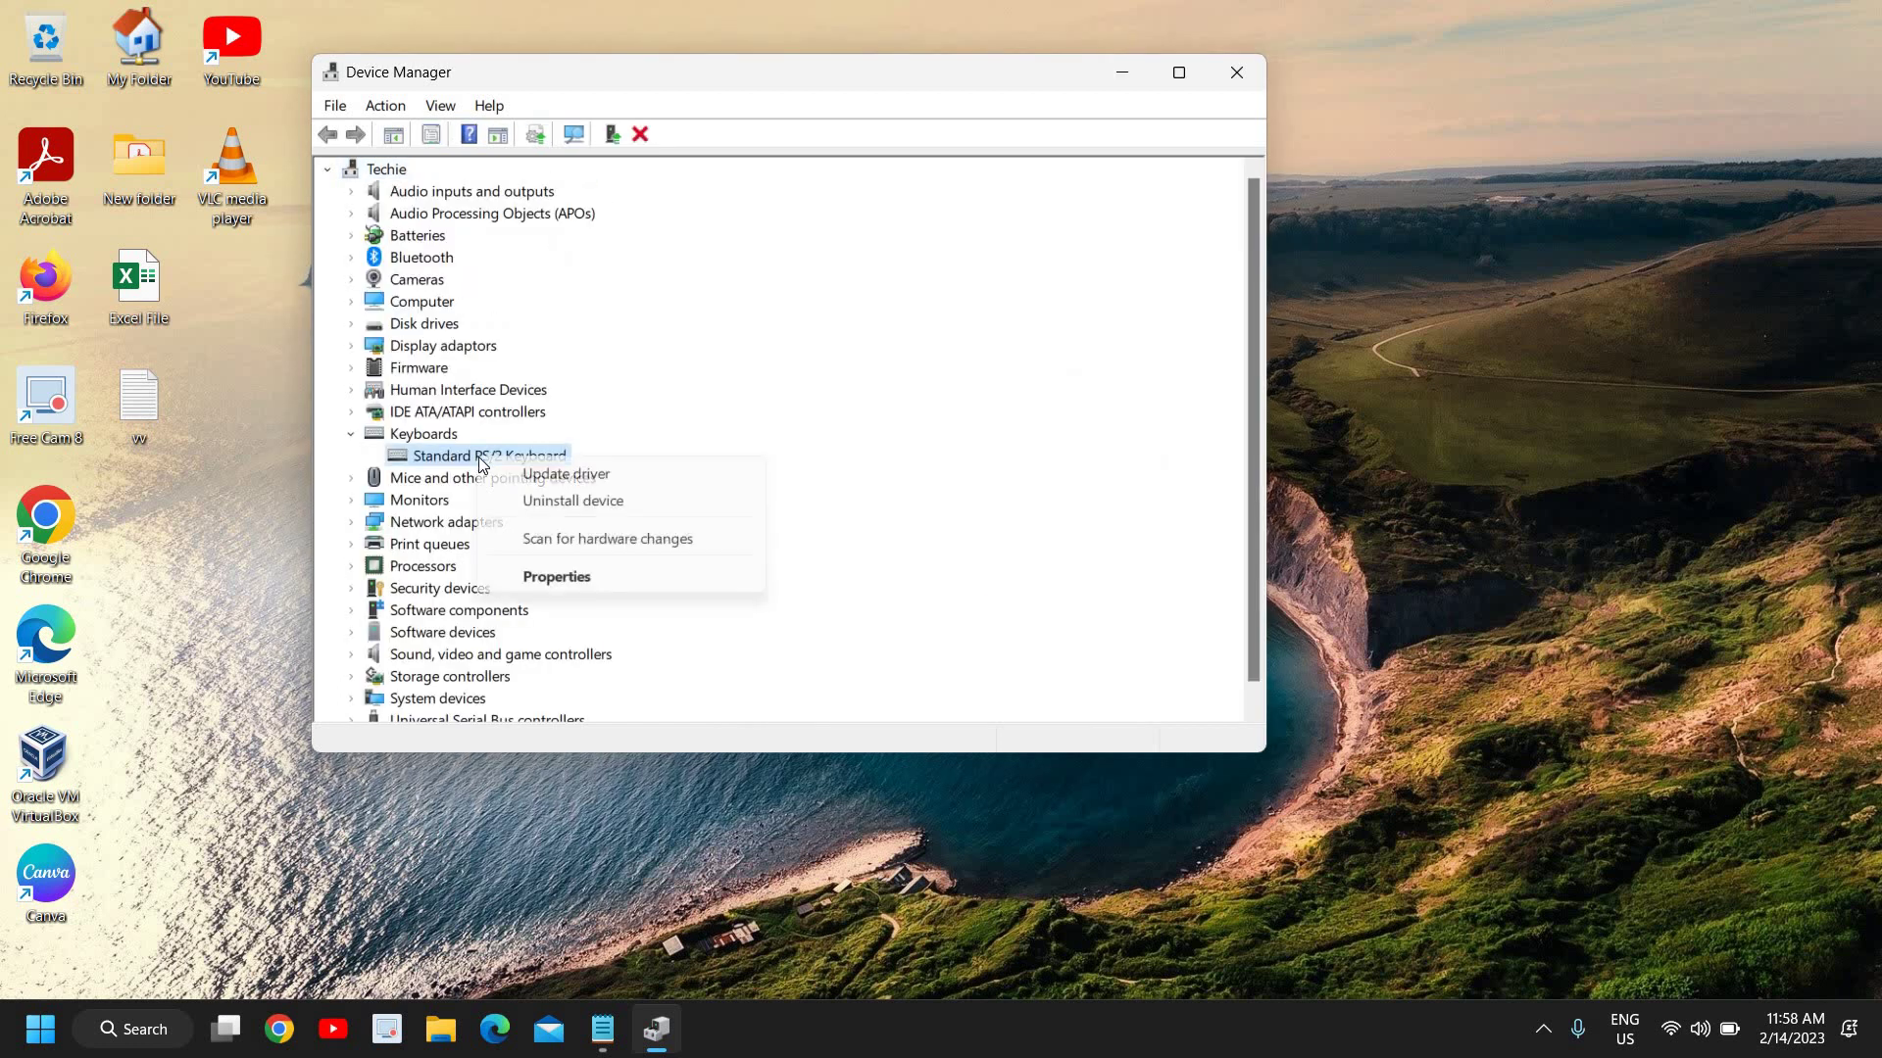
pyautogui.click(564, 502)
pyautogui.click(982, 608)
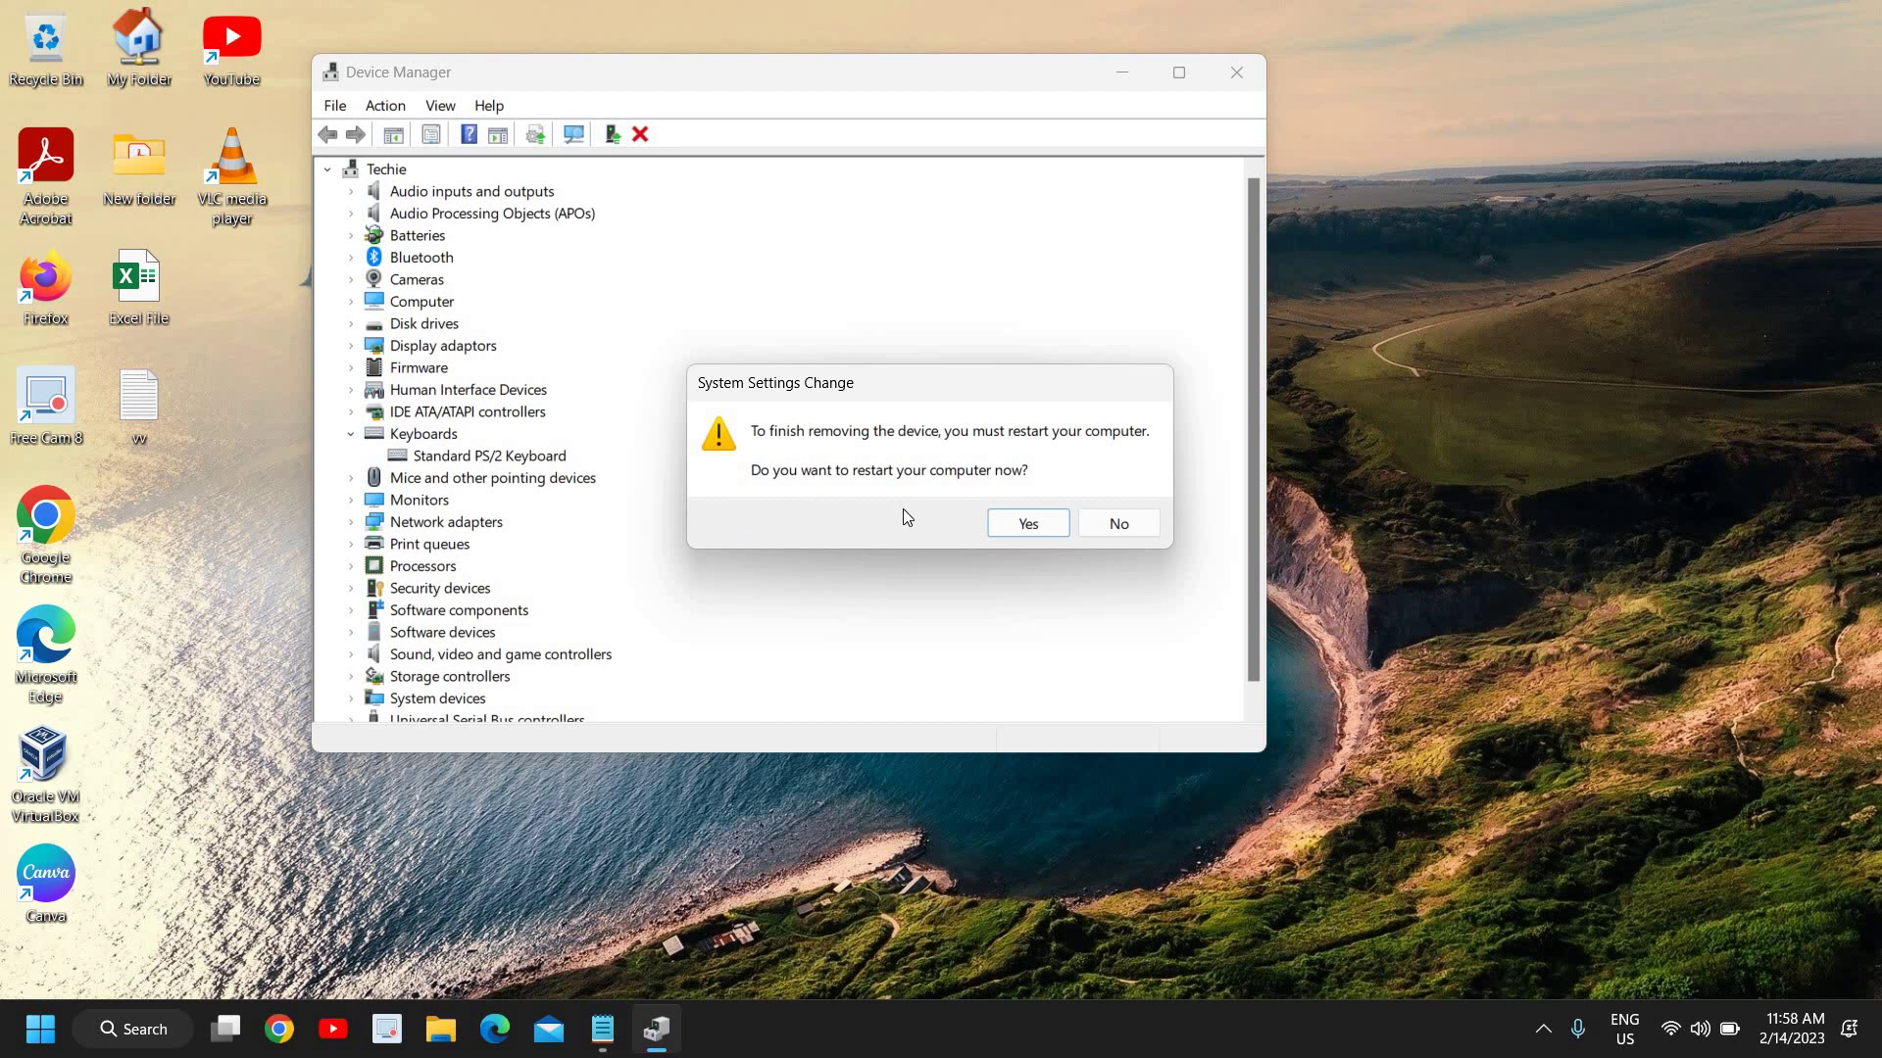
pyautogui.click(1115, 527)
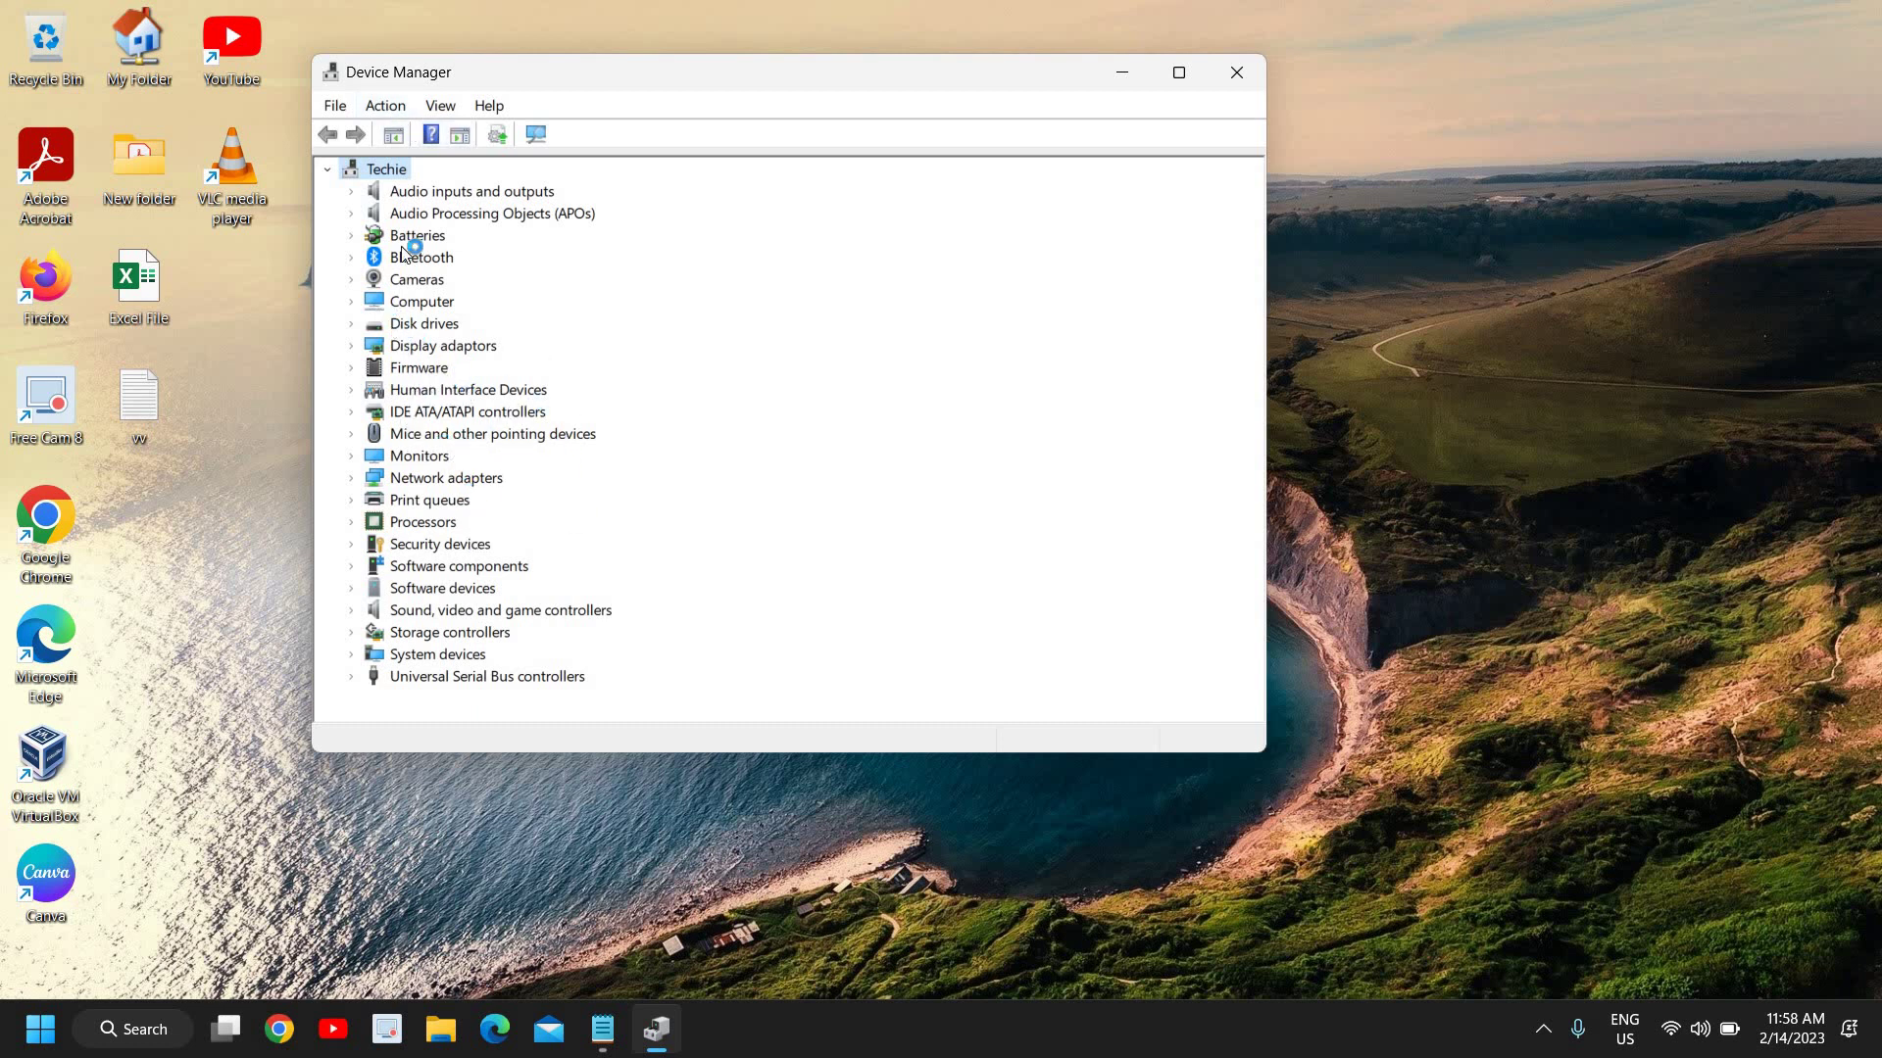
# Step: Scan for hardware changes and confirm Keyboards now lists the reinstalled HID Keyboard Device
pyautogui.click(383, 114)
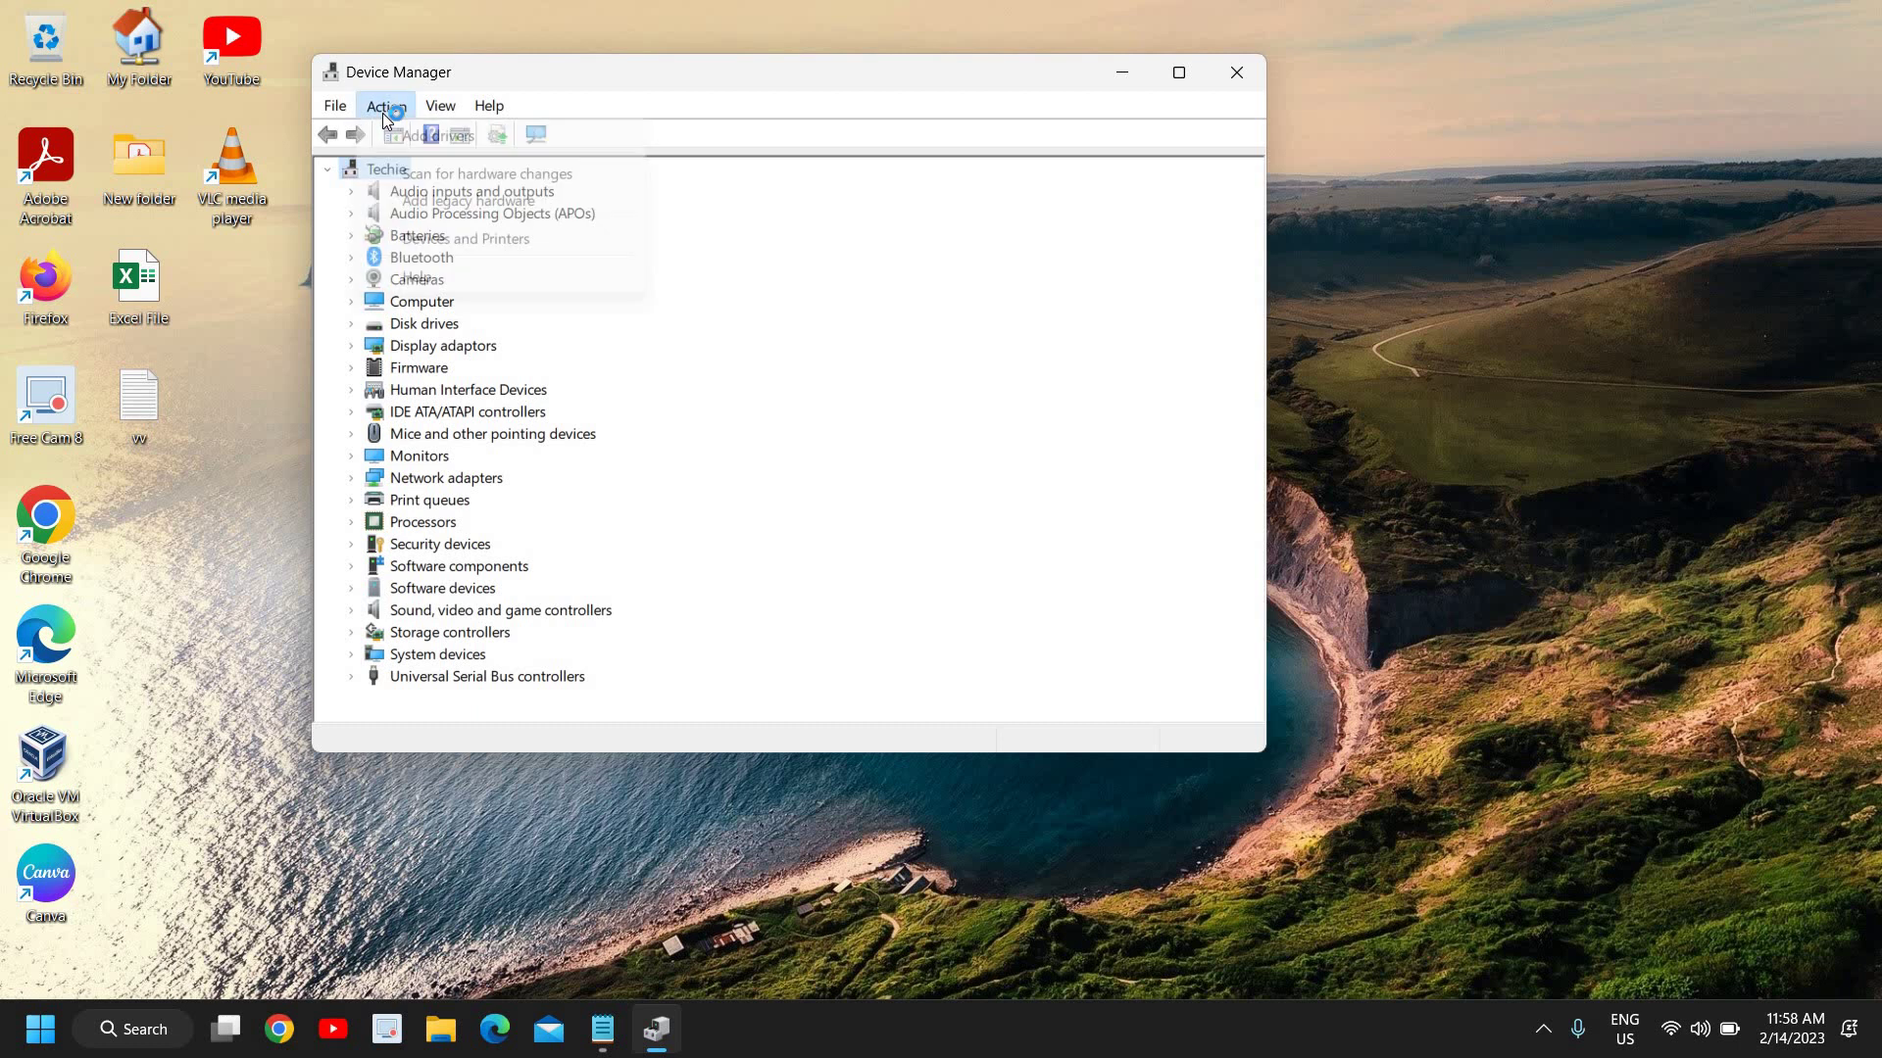
pyautogui.click(384, 110)
pyautogui.click(390, 114)
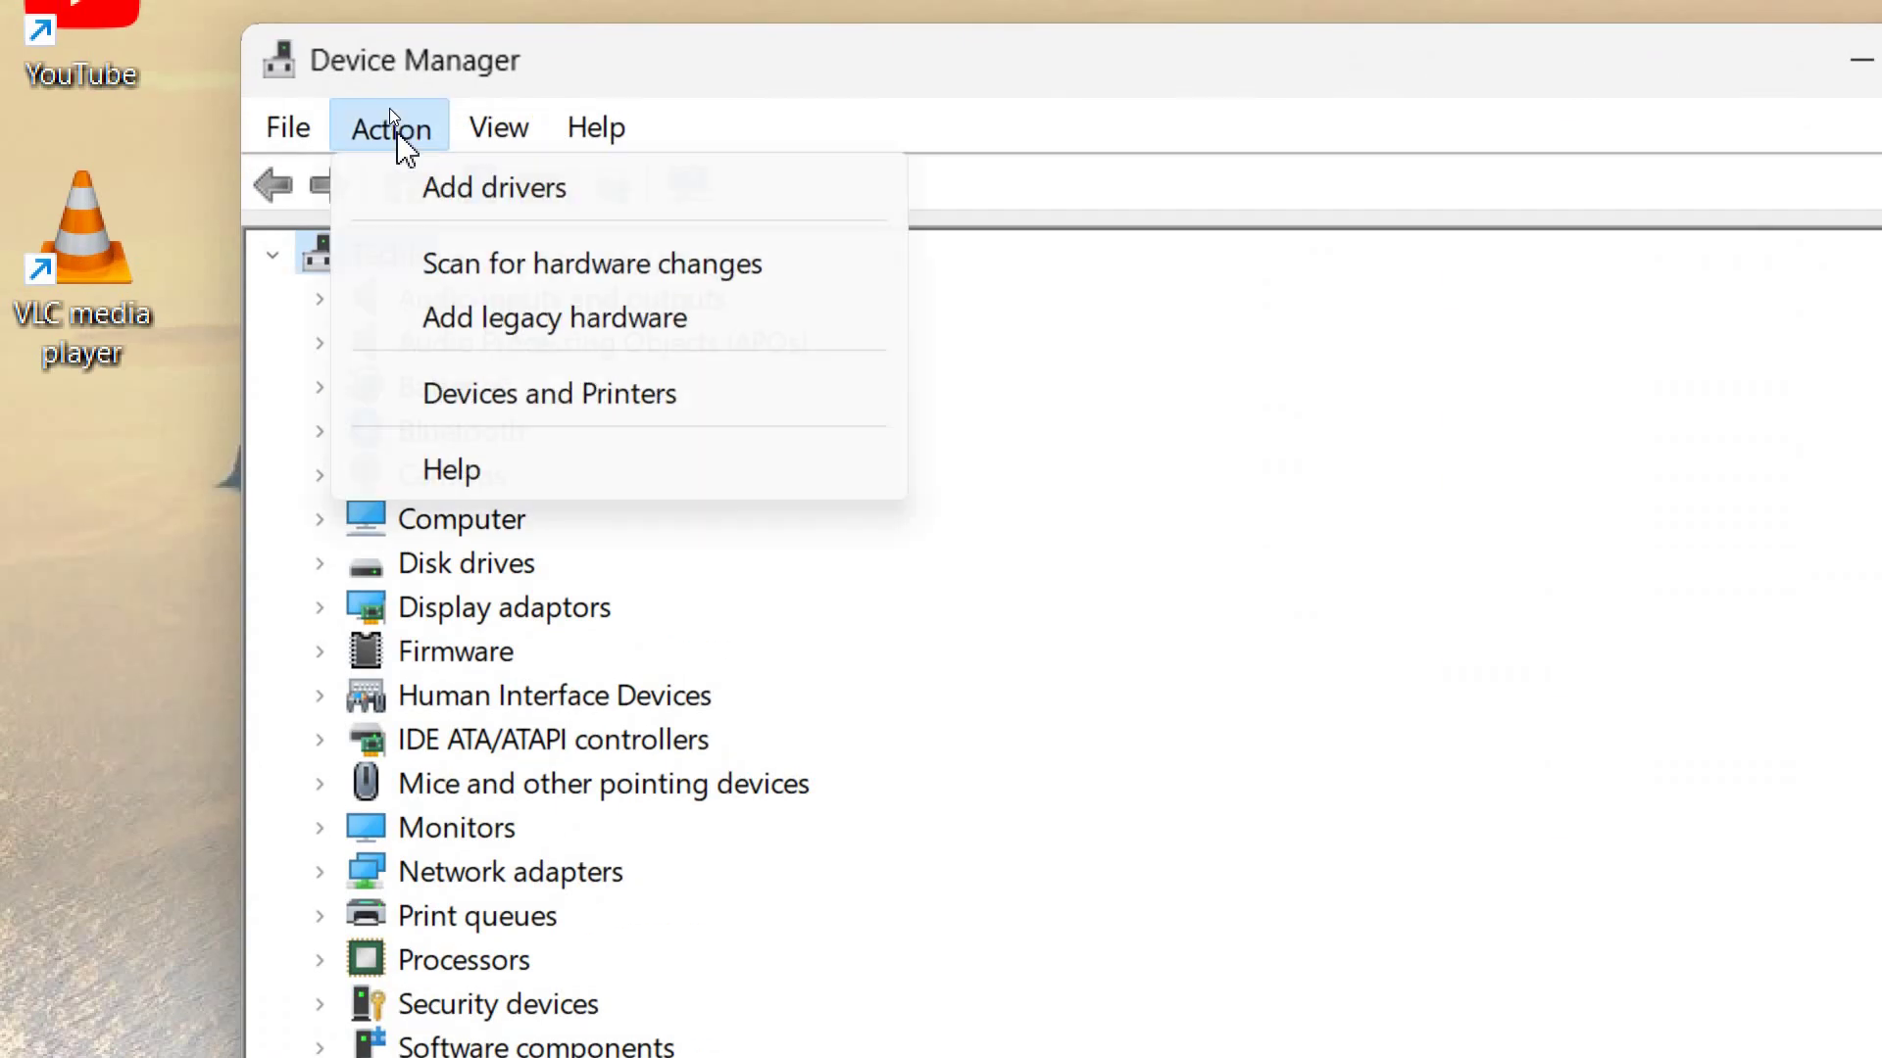
pyautogui.click(613, 285)
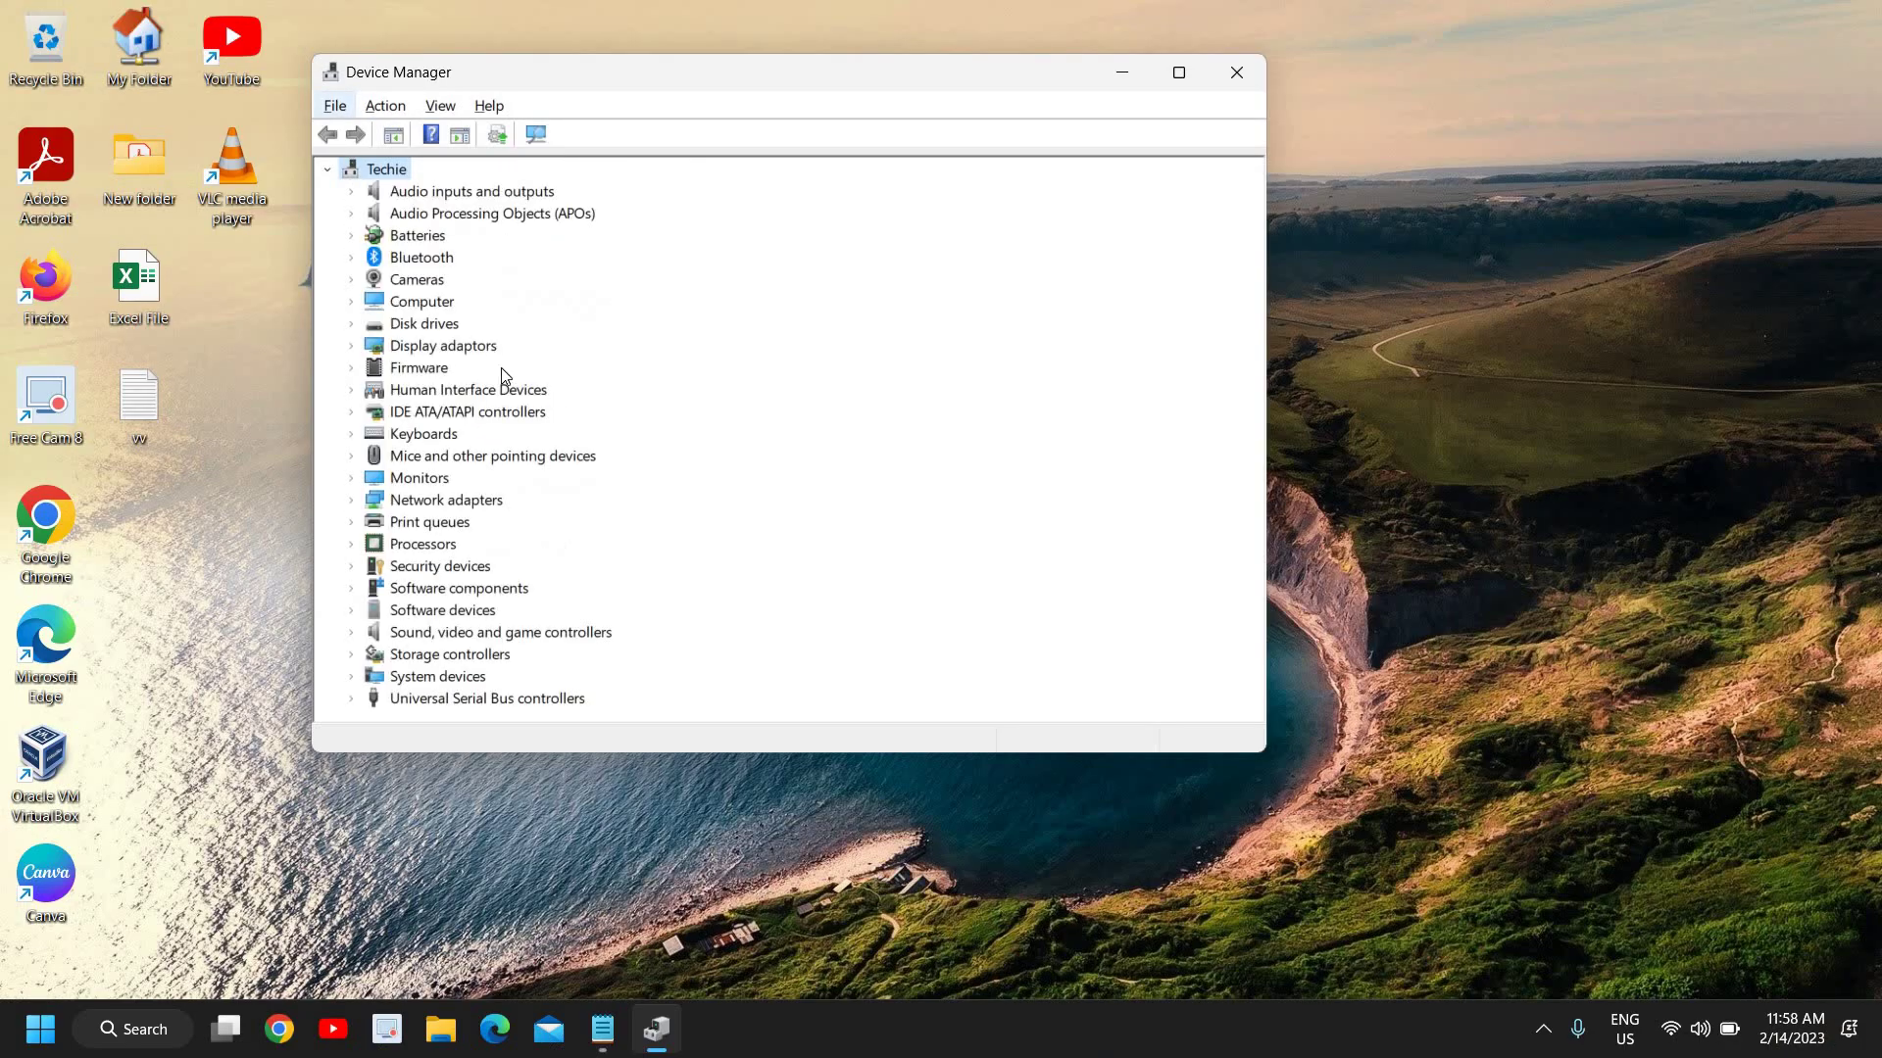
pyautogui.click(352, 434)
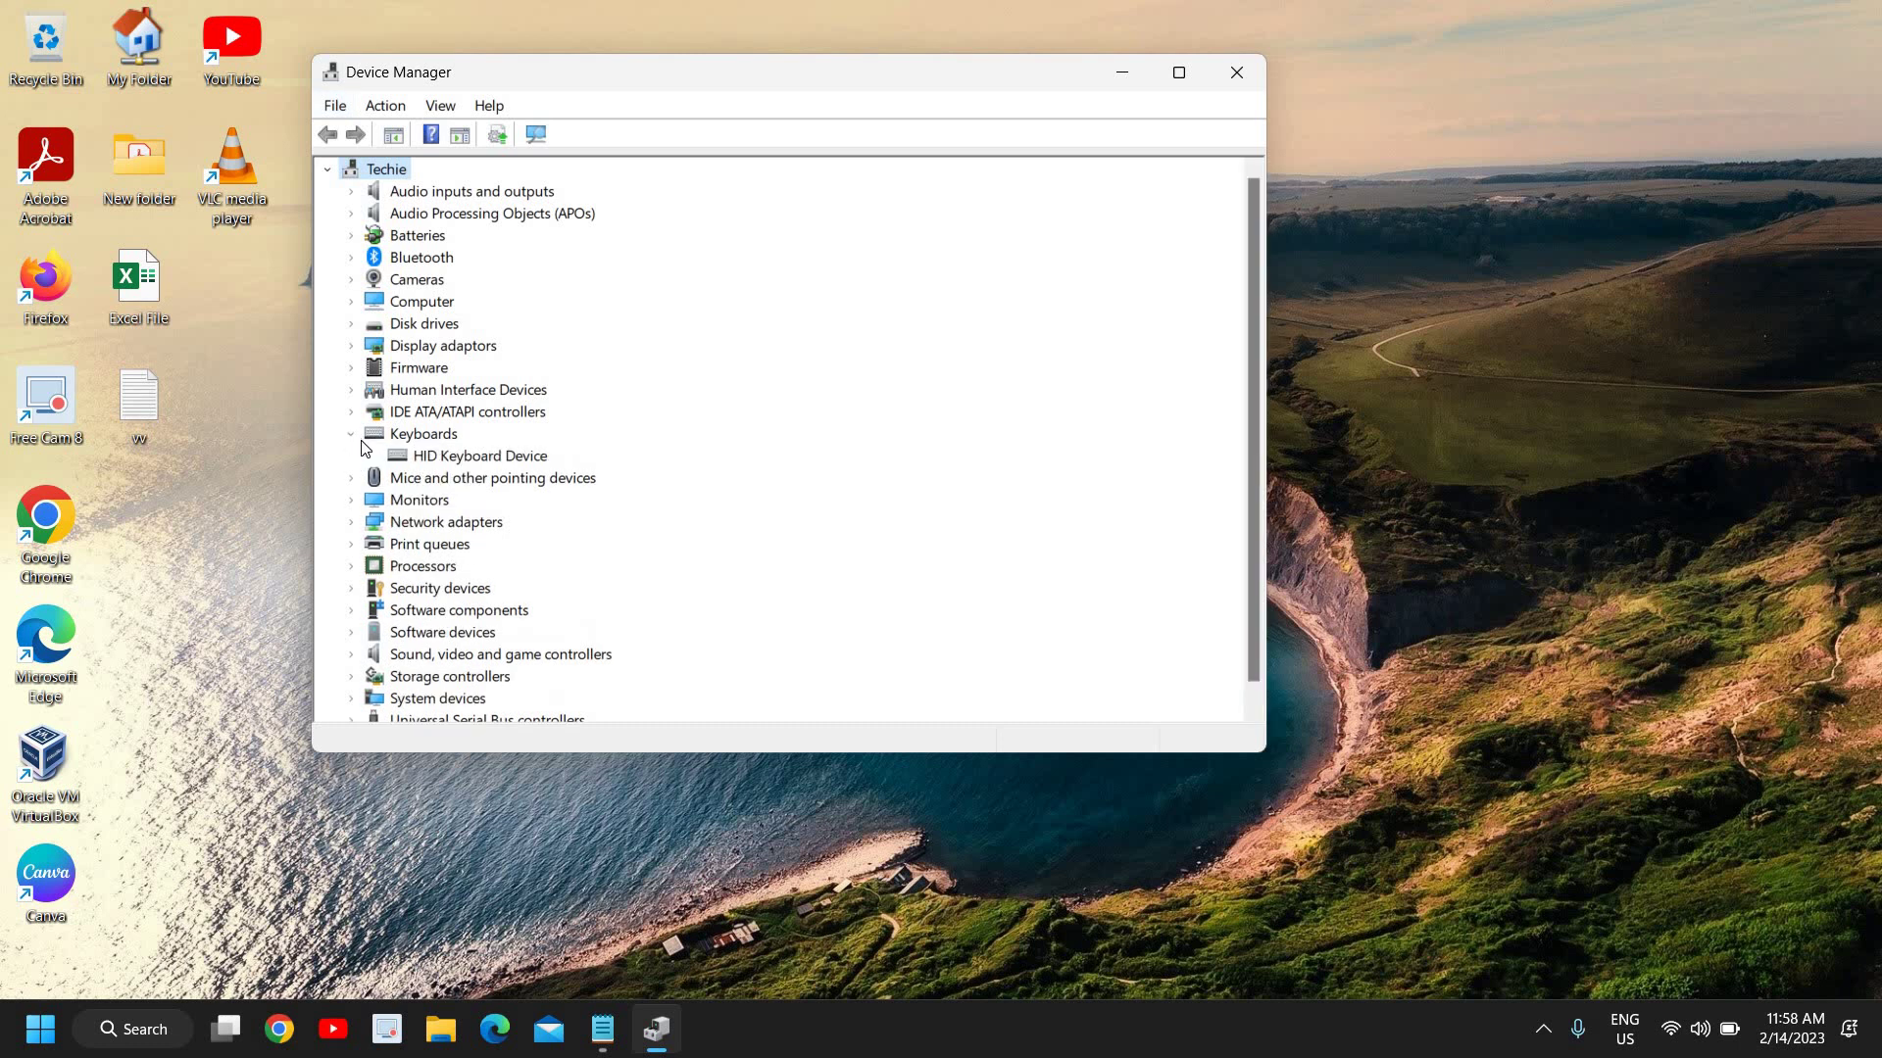
pyautogui.click(433, 458)
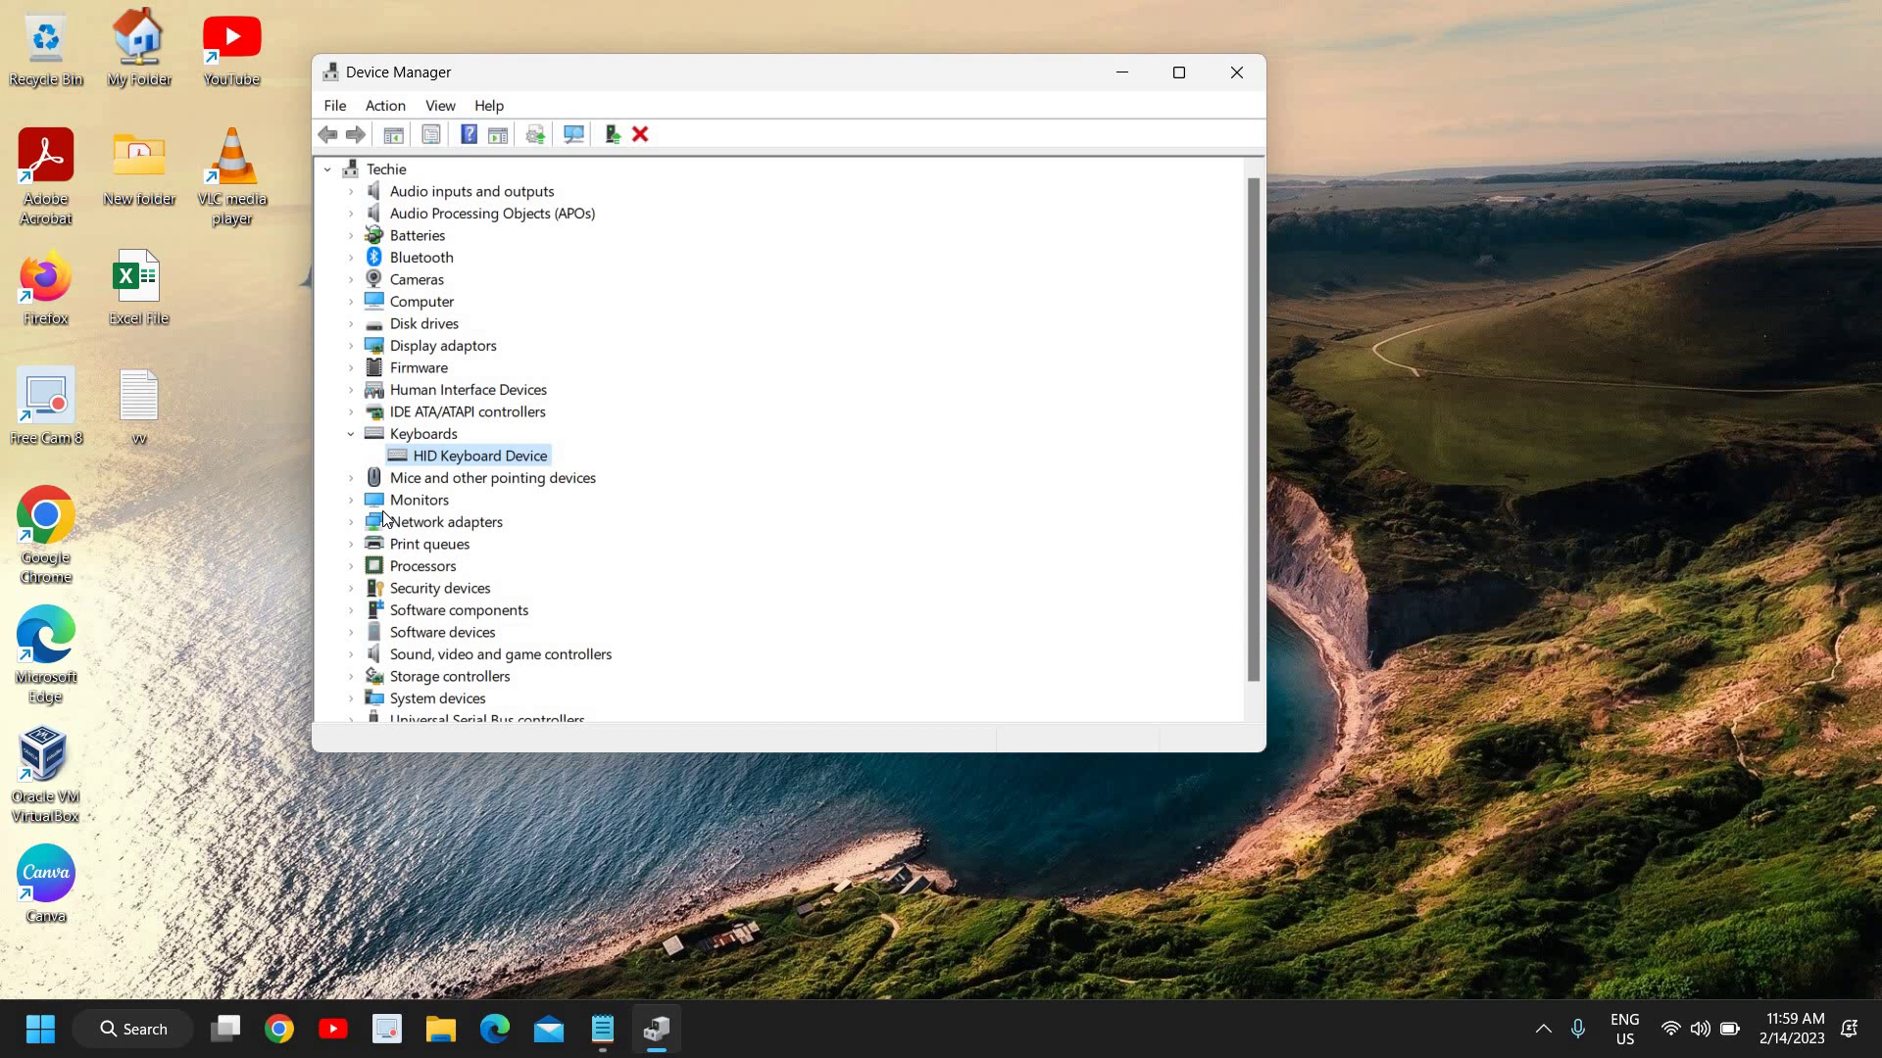
# Step: Close the Device Manager window
pyautogui.click(1237, 78)
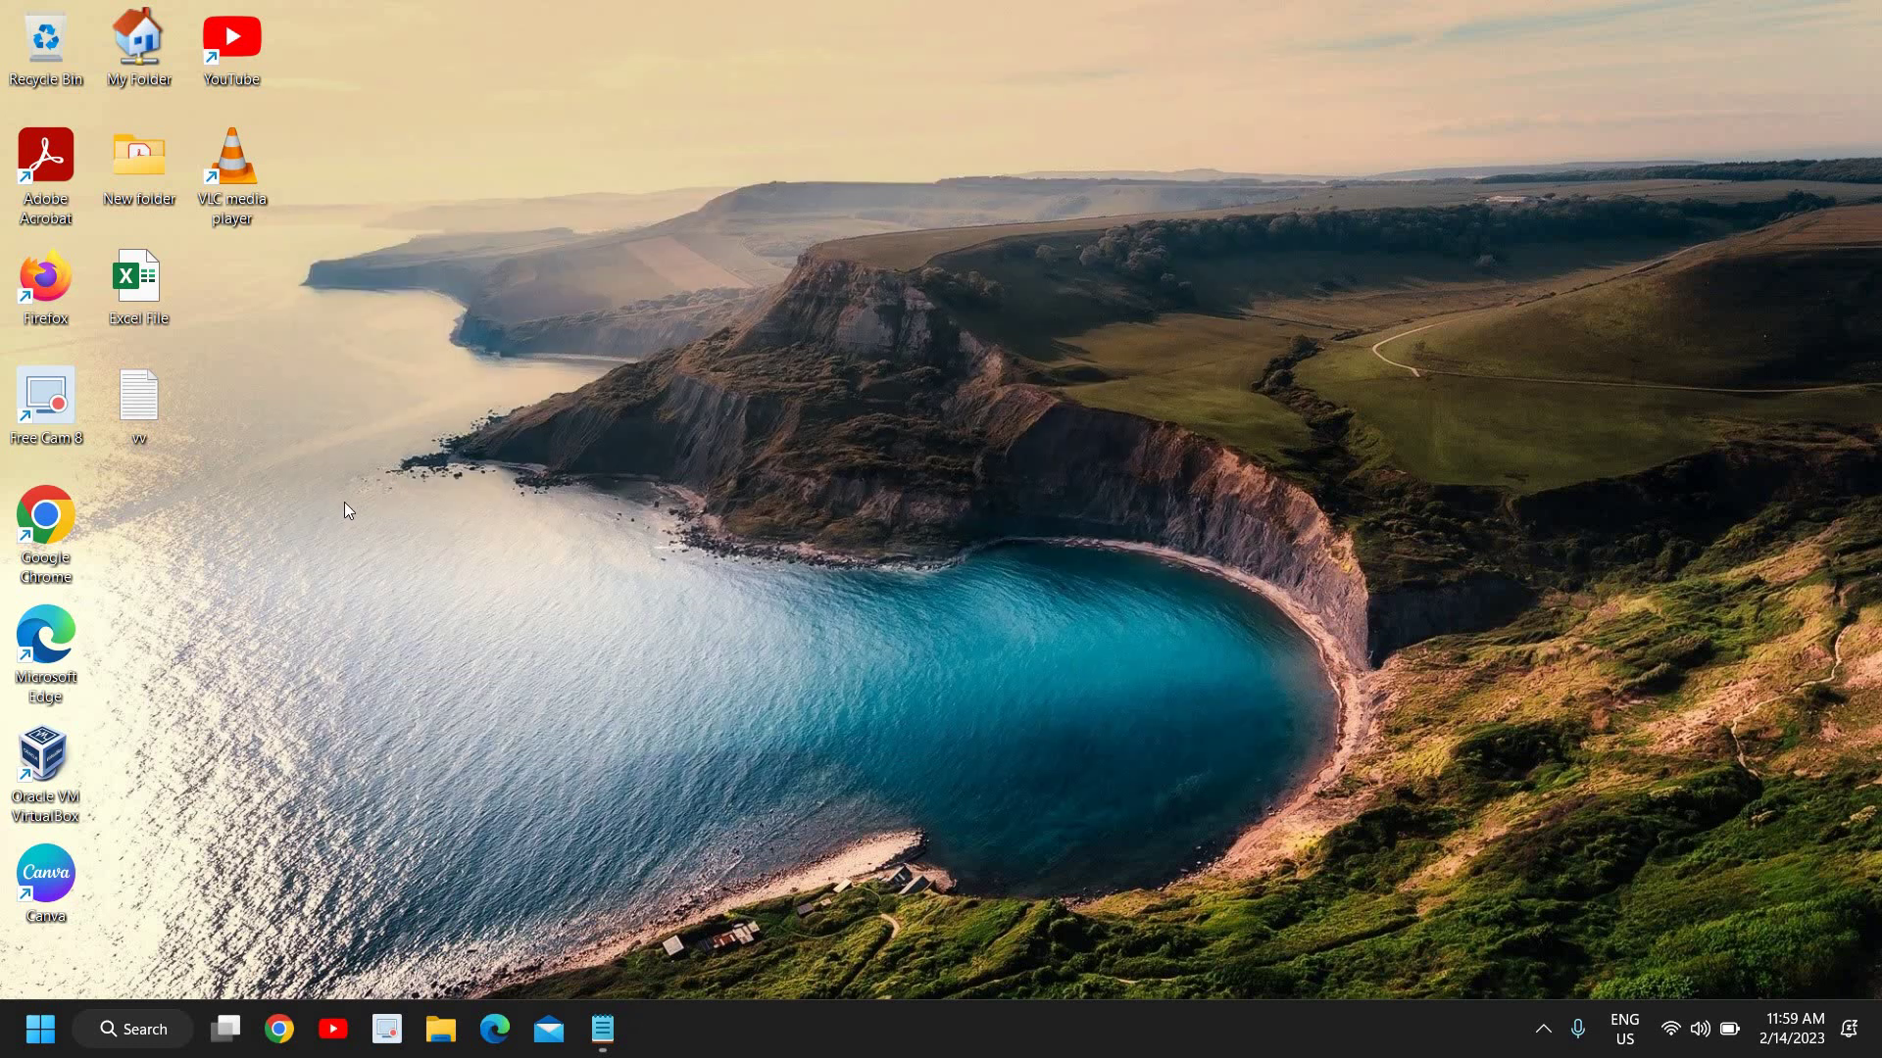